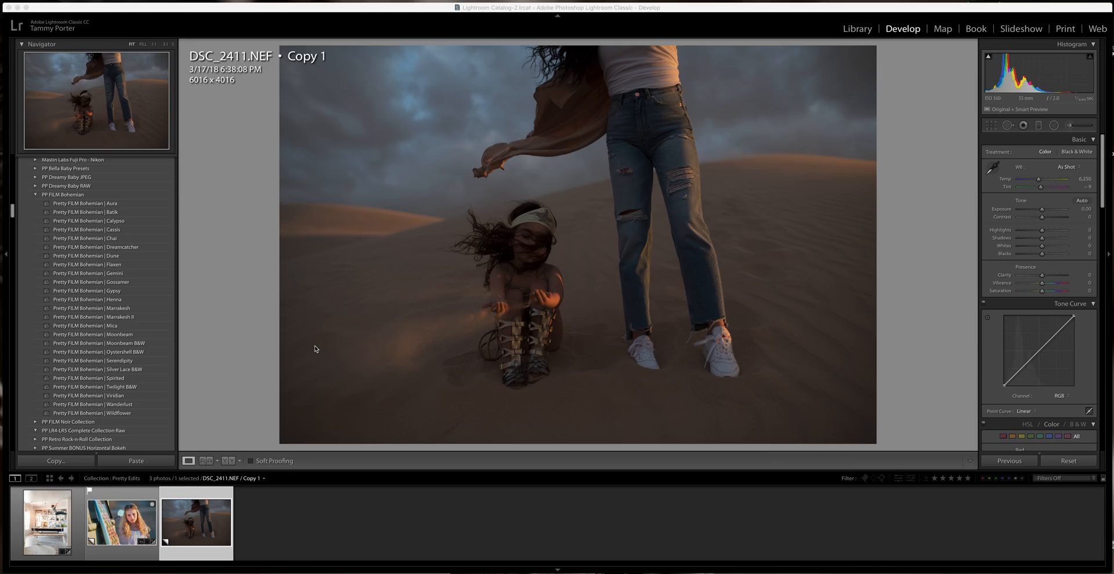
- Apply the Pretty FILM Bohemian | Gemini preset to the desert photo, plus the Split Tone | Driftwood-Ocean preset
{"action": "left_click", "coordinate": [118, 274]}
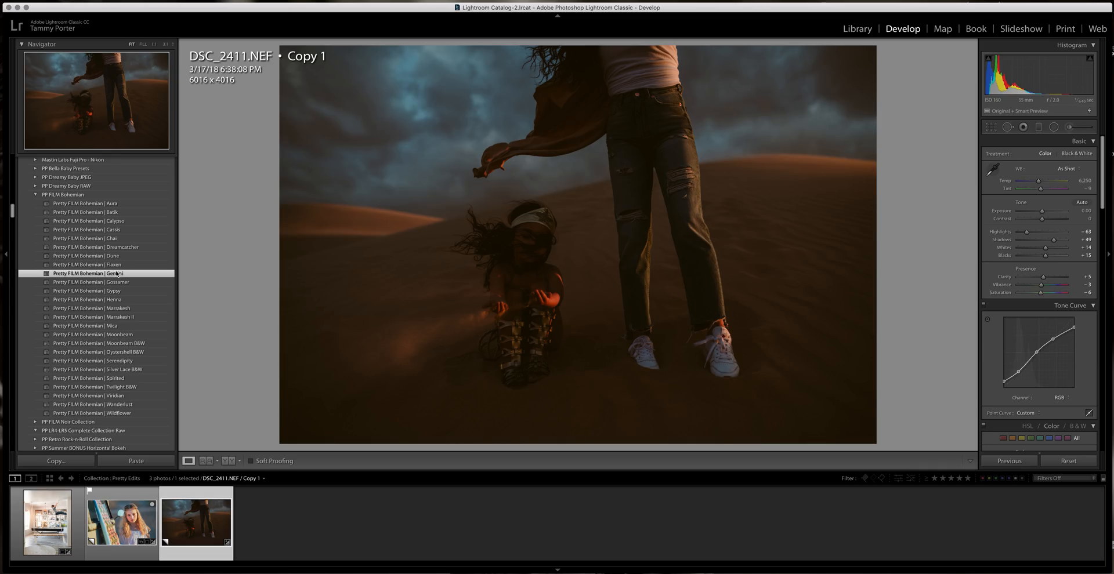
{"action": "scroll", "coordinate": [118, 284], "scroll_direction": "down", "scroll_amount": 4}
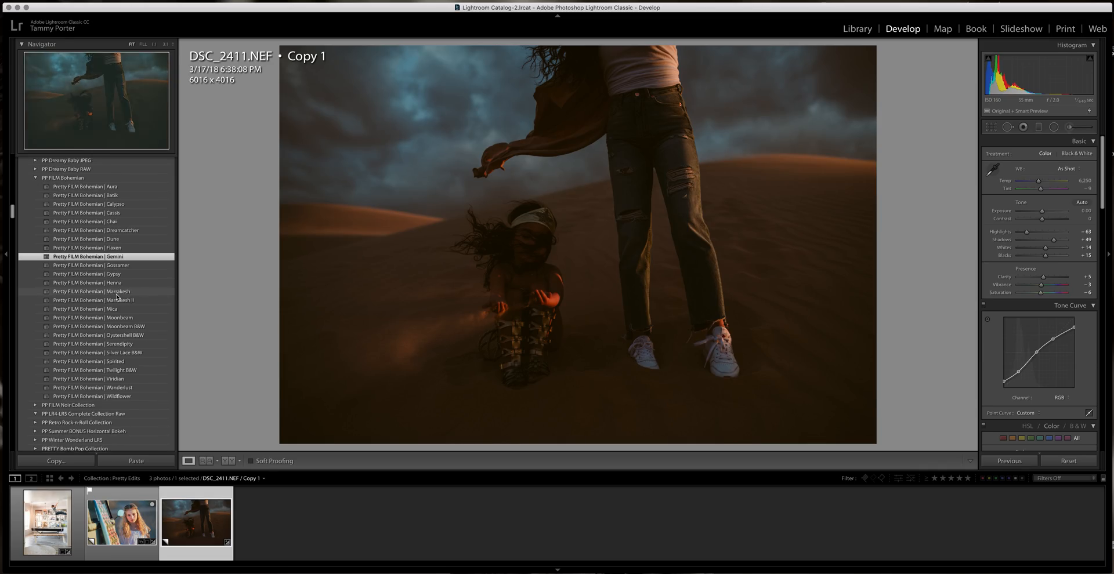
{"action": "scroll", "coordinate": [121, 300], "scroll_direction": "down", "scroll_amount": 12}
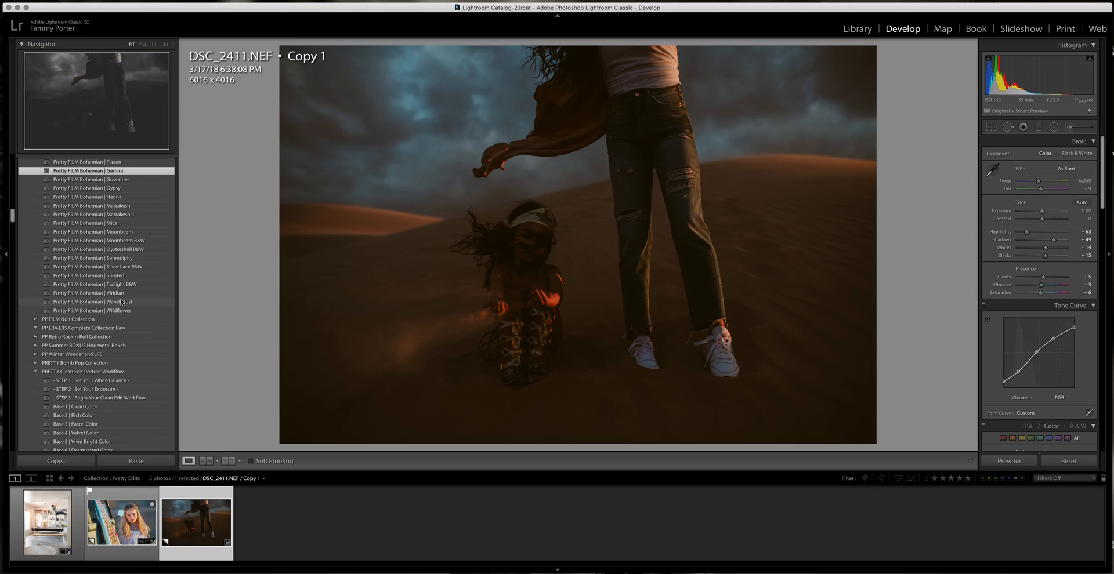
{"action": "scroll", "coordinate": [121, 304], "scroll_direction": "down", "scroll_amount": 9}
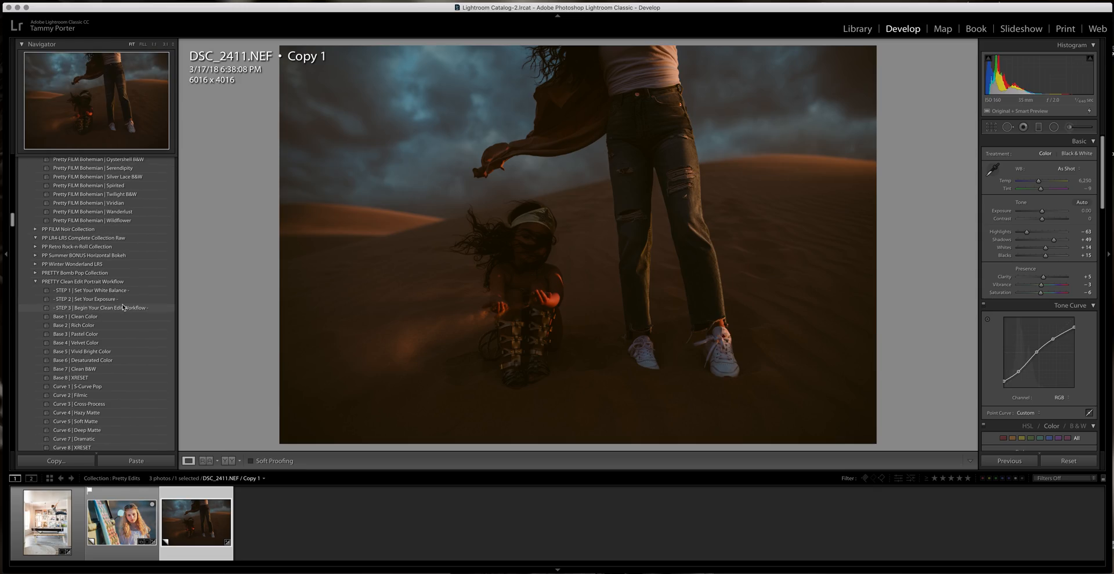
{"action": "scroll", "coordinate": [122, 302], "scroll_direction": "down", "scroll_amount": 7}
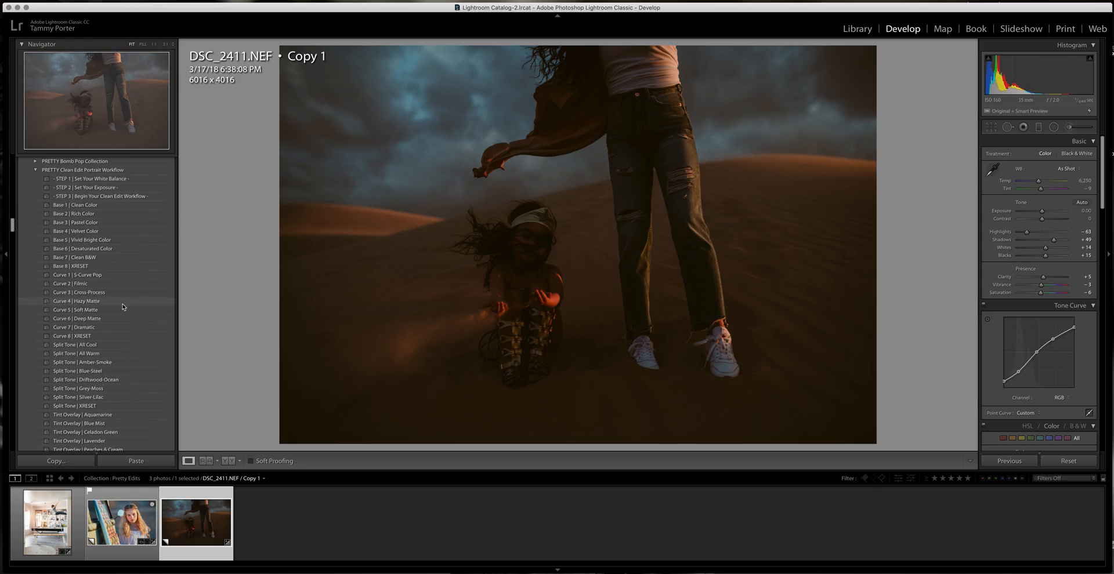
{"action": "scroll", "coordinate": [108, 278], "scroll_direction": "down", "scroll_amount": 1}
{"action": "scroll", "coordinate": [104, 291], "scroll_direction": "down", "scroll_amount": 1}
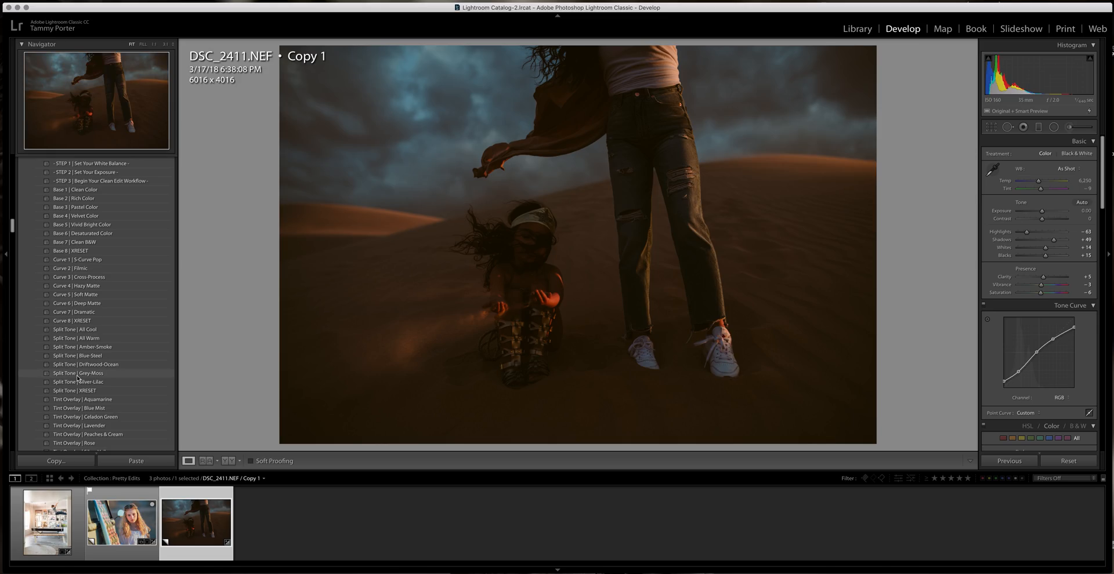
{"action": "scroll", "coordinate": [77, 378], "scroll_direction": "down", "scroll_amount": 1}
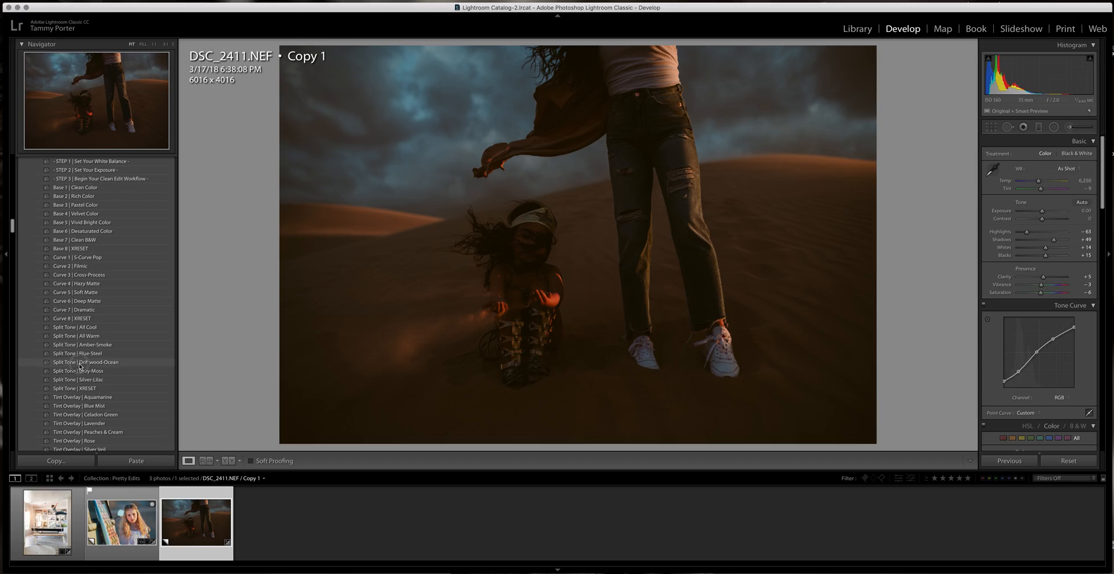
{"action": "left_click", "coordinate": [81, 363]}
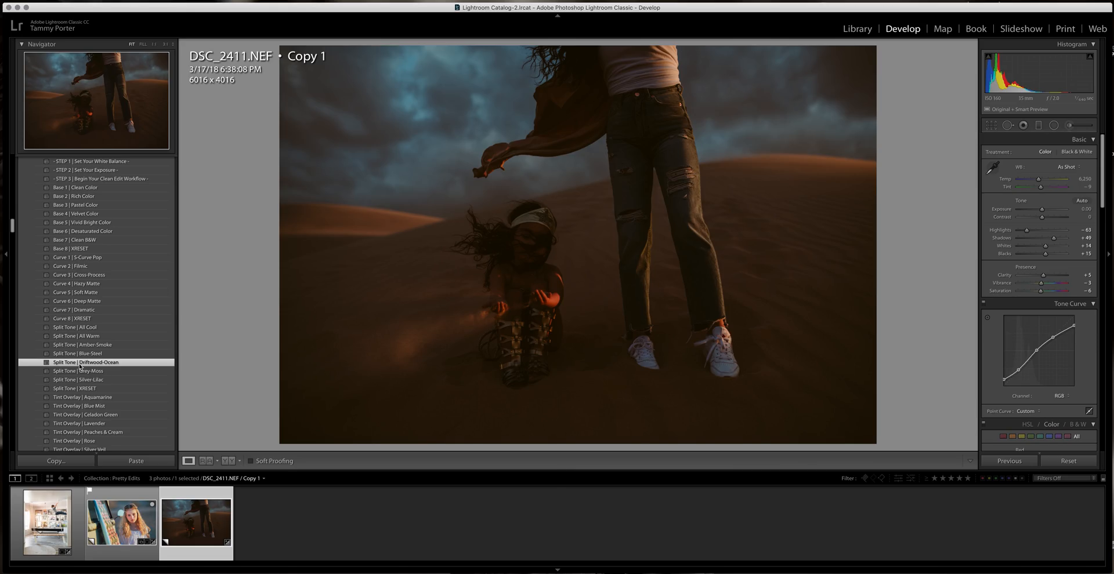
- Add the Tint Overlay | Peaches & Cream preset and brighten the photo with the Pretty Portrait Toolkit | Exp +0.75 preset
{"action": "scroll", "coordinate": [93, 406], "scroll_direction": "down", "scroll_amount": 1}
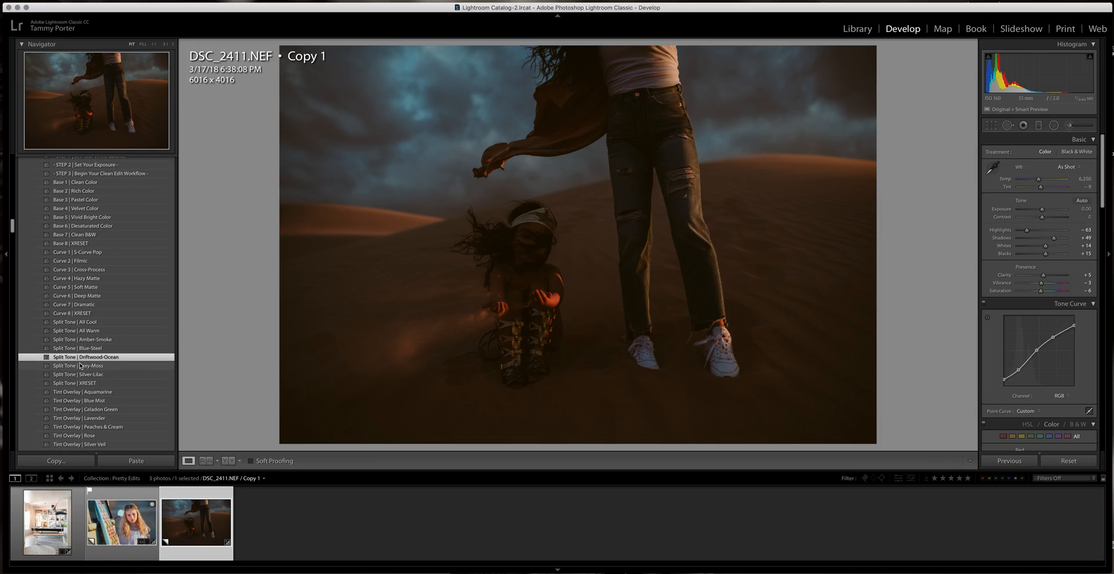
{"action": "left_click", "coordinate": [97, 427]}
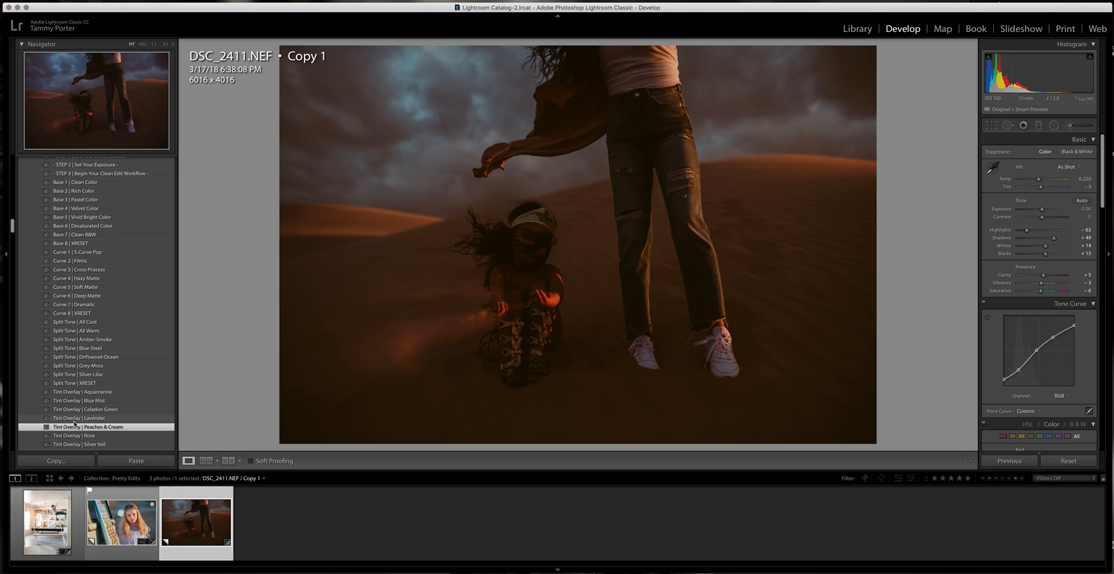
{"action": "scroll", "coordinate": [74, 424], "scroll_direction": "down", "scroll_amount": 3}
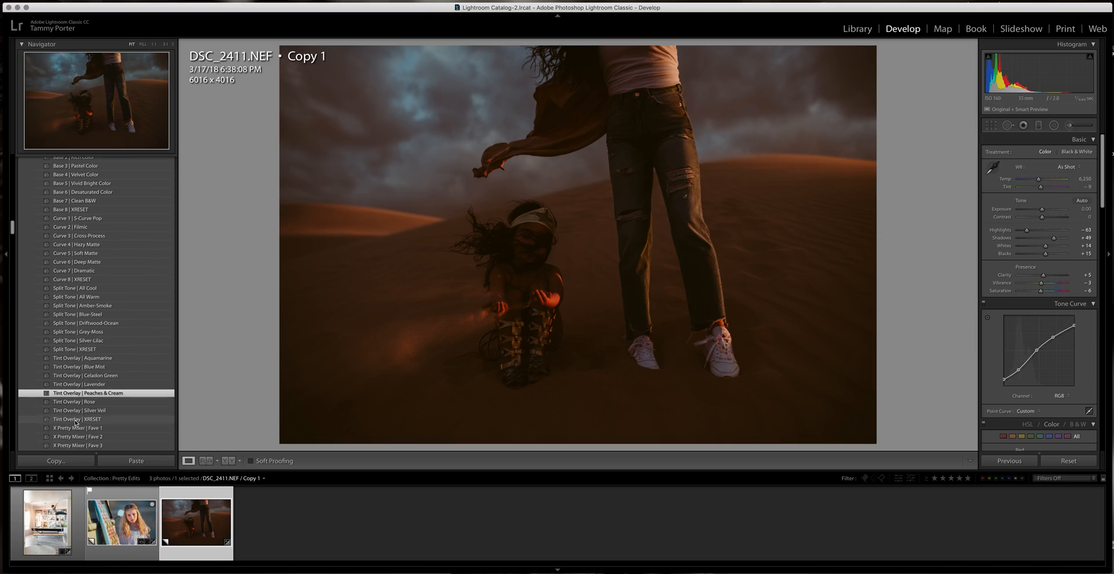
{"action": "scroll", "coordinate": [76, 422], "scroll_direction": "down", "scroll_amount": 10}
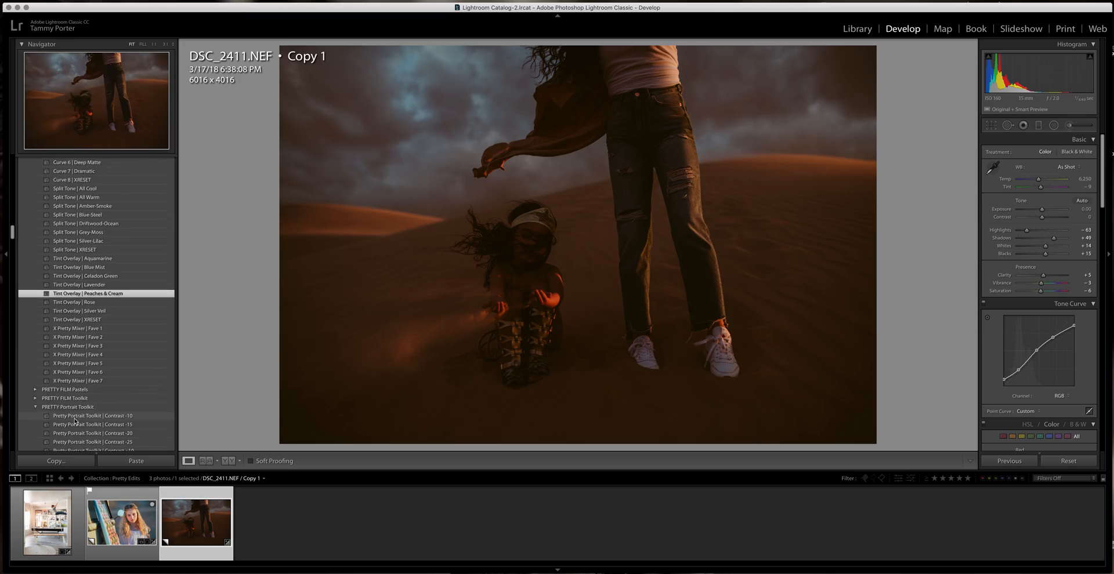
{"action": "scroll", "coordinate": [75, 422], "scroll_direction": "down", "scroll_amount": 9}
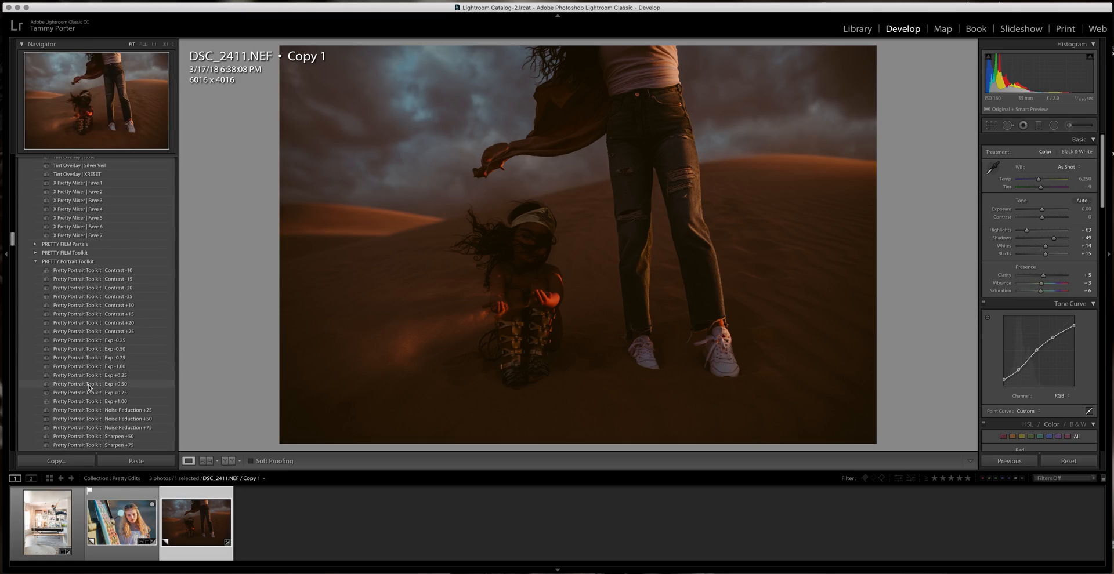
{"action": "scroll", "coordinate": [89, 386], "scroll_direction": "down", "scroll_amount": 1}
{"action": "scroll", "coordinate": [89, 385], "scroll_direction": "down", "scroll_amount": 3}
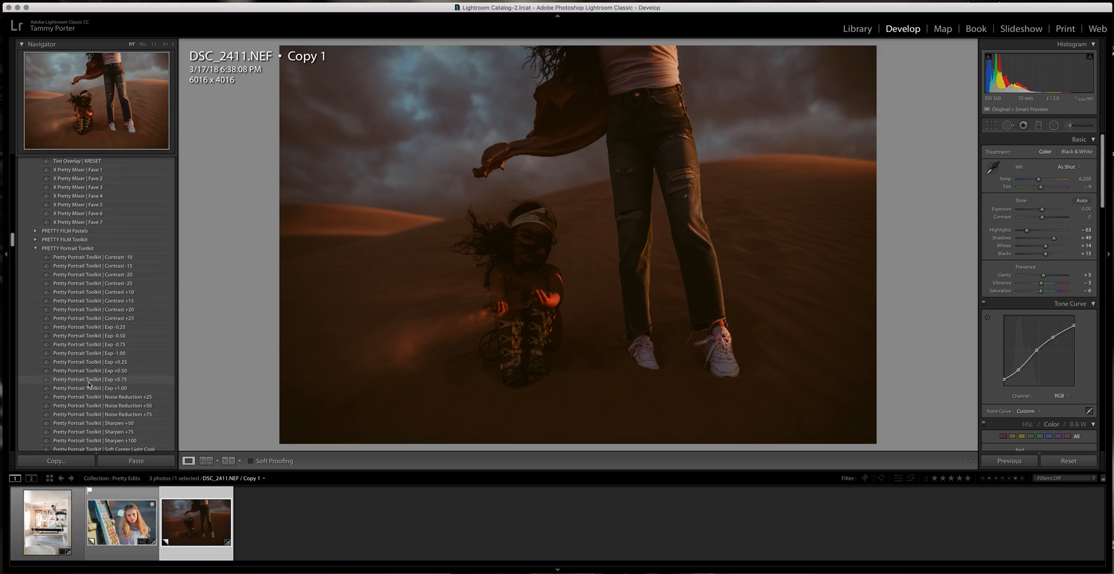
{"action": "scroll", "coordinate": [90, 380], "scroll_direction": "down", "scroll_amount": 1}
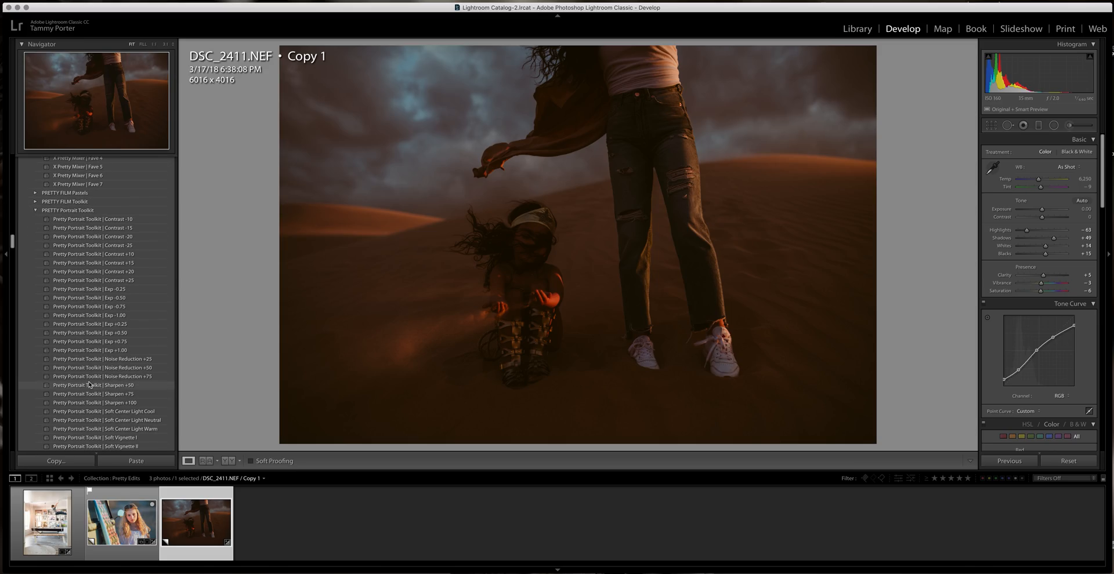
{"action": "left_click", "coordinate": [110, 343]}
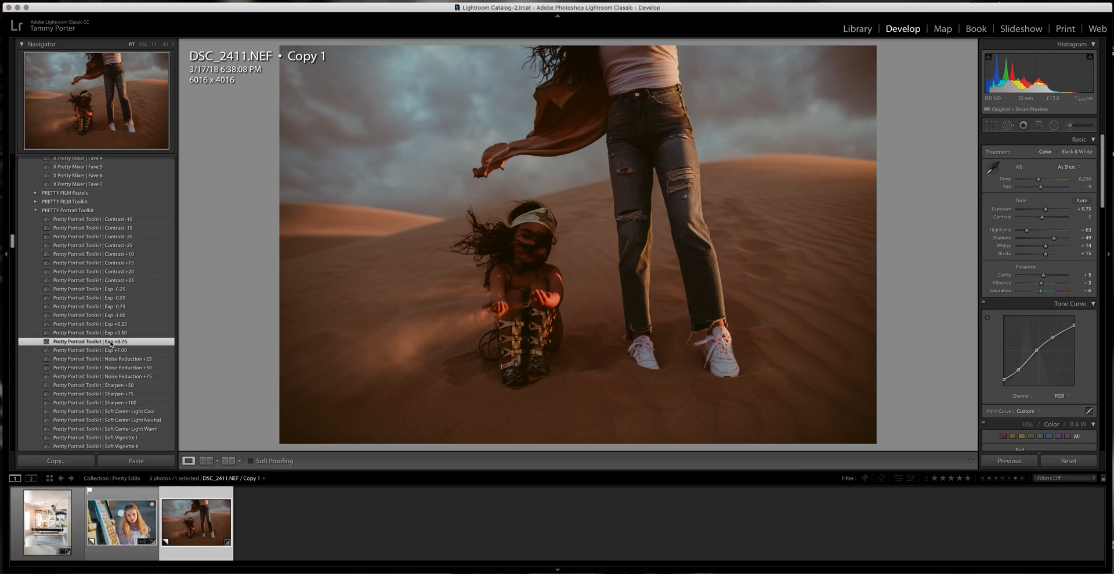
- Straighten the photo with the Auto Upright correction
{"action": "scroll", "coordinate": [1033, 199], "scroll_direction": "down", "scroll_amount": 15}
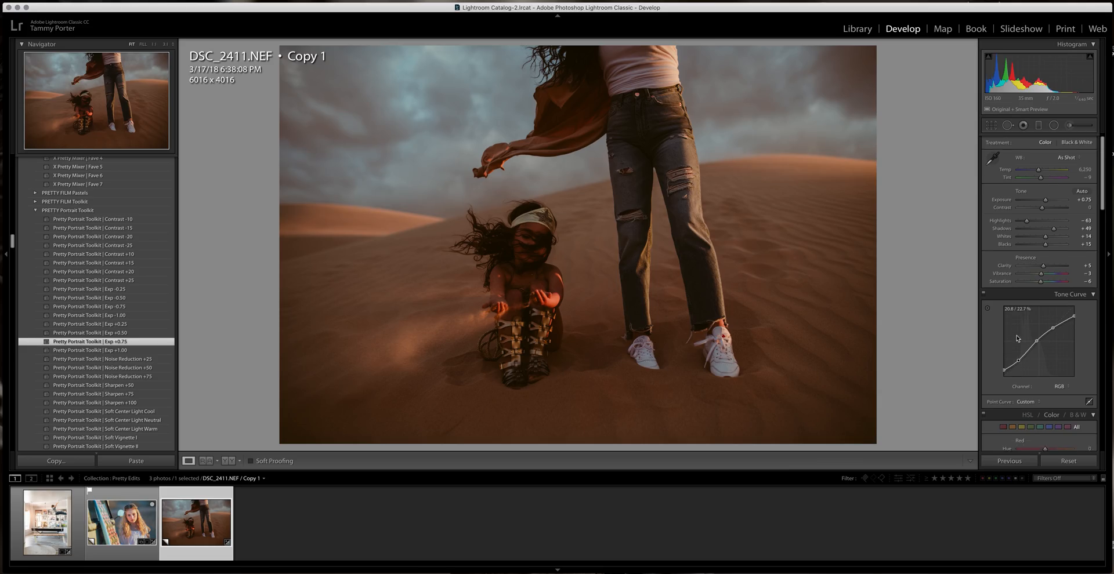
{"action": "left_click", "coordinate": [1040, 173]}
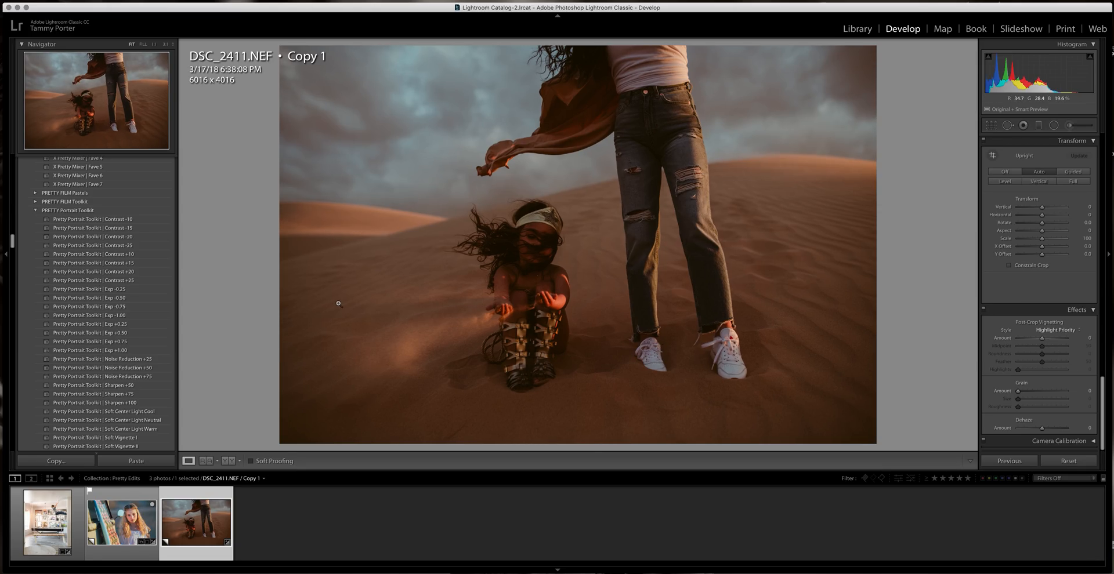
- Apply the Pretty Portrait Toolkit presets Noise Reduction +25 and Sharpen +50
{"action": "left_click", "coordinate": [117, 359]}
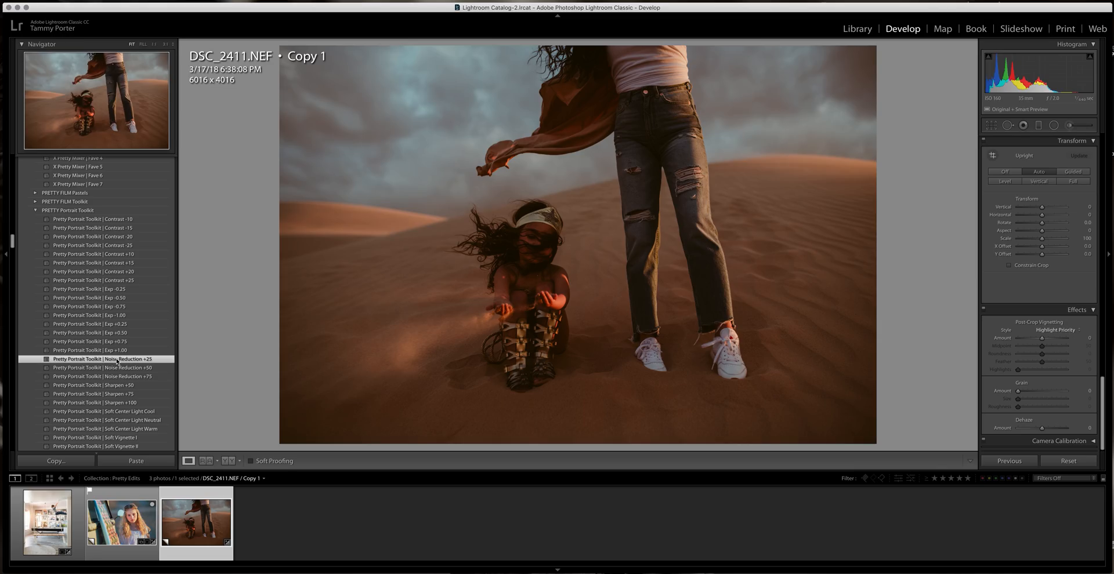
{"action": "scroll", "coordinate": [120, 371], "scroll_direction": "down", "scroll_amount": 2}
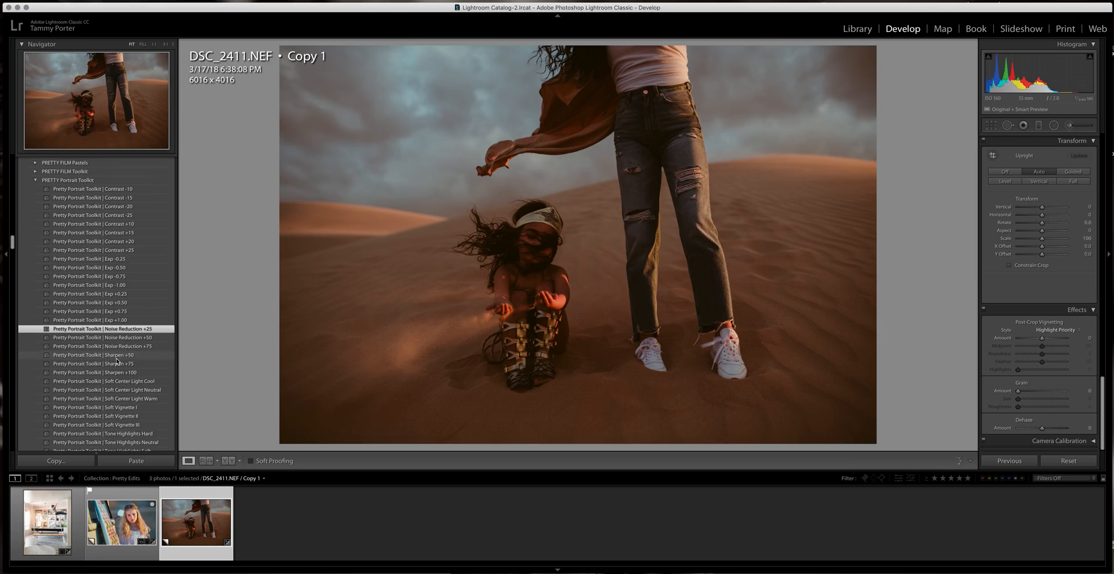
{"action": "left_click", "coordinate": [120, 355]}
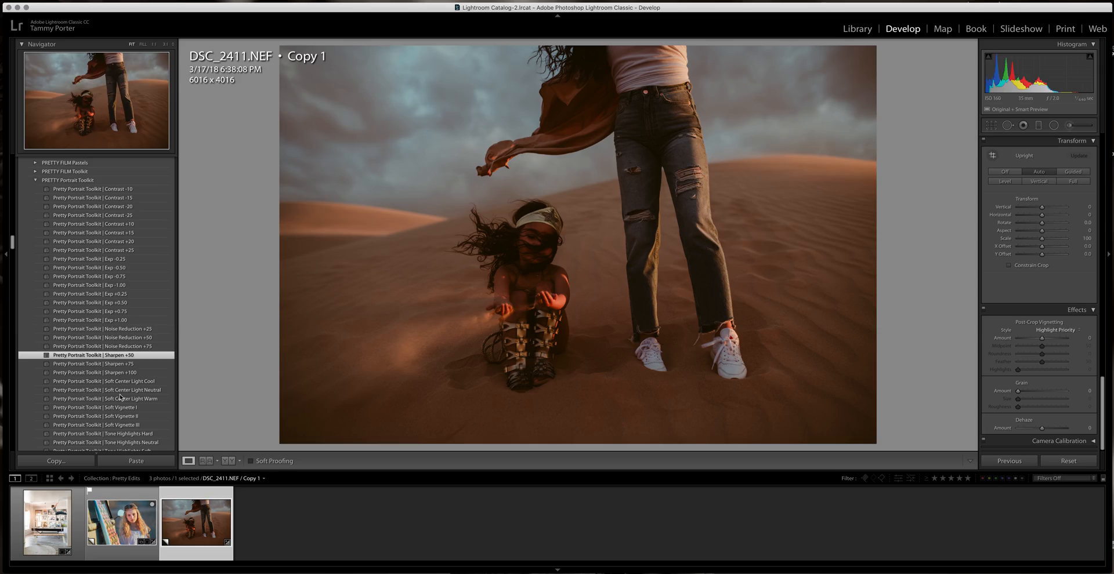
- Apply the Pretty Portrait Toolkit | Tone Highlights Soft preset to the photo
{"action": "scroll", "coordinate": [108, 381], "scroll_direction": "down", "scroll_amount": 1}
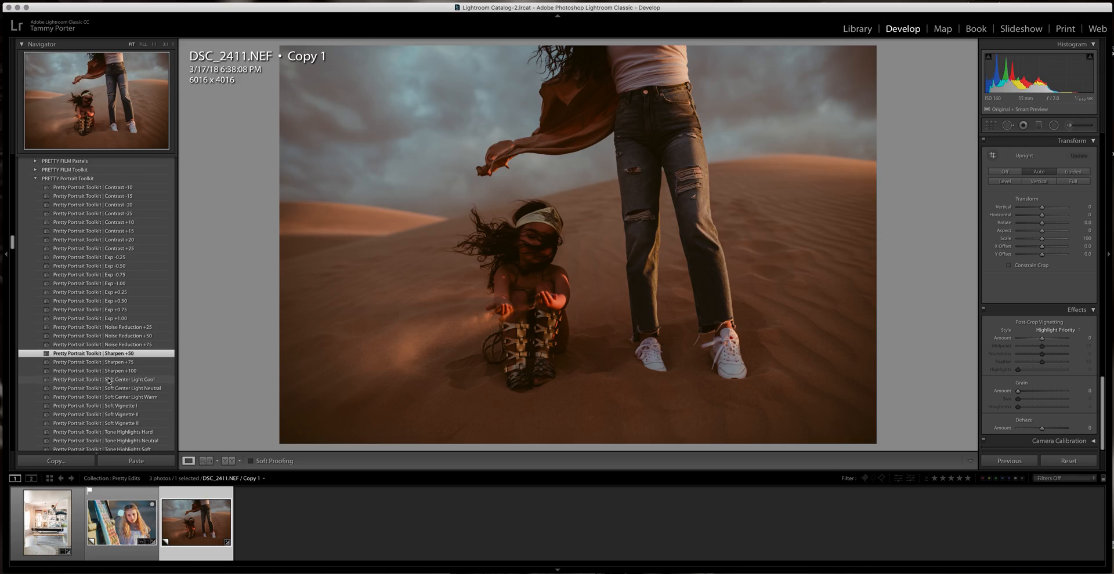
{"action": "scroll", "coordinate": [108, 380], "scroll_direction": "down", "scroll_amount": 1}
{"action": "scroll", "coordinate": [108, 380], "scroll_direction": "down", "scroll_amount": 2}
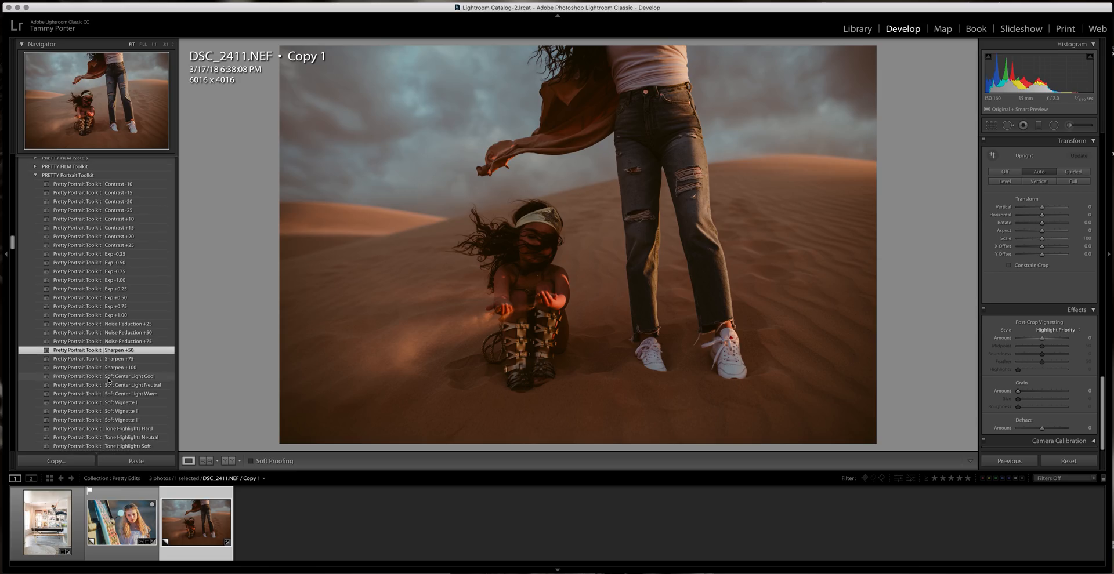
{"action": "scroll", "coordinate": [109, 380], "scroll_direction": "down", "scroll_amount": 1}
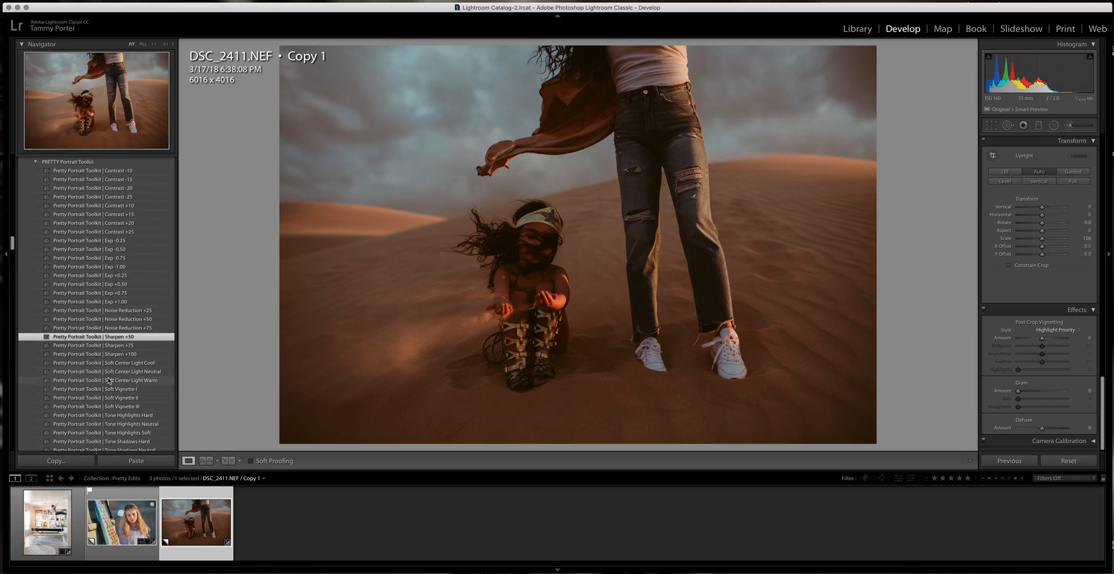
{"action": "left_click", "coordinate": [125, 429]}
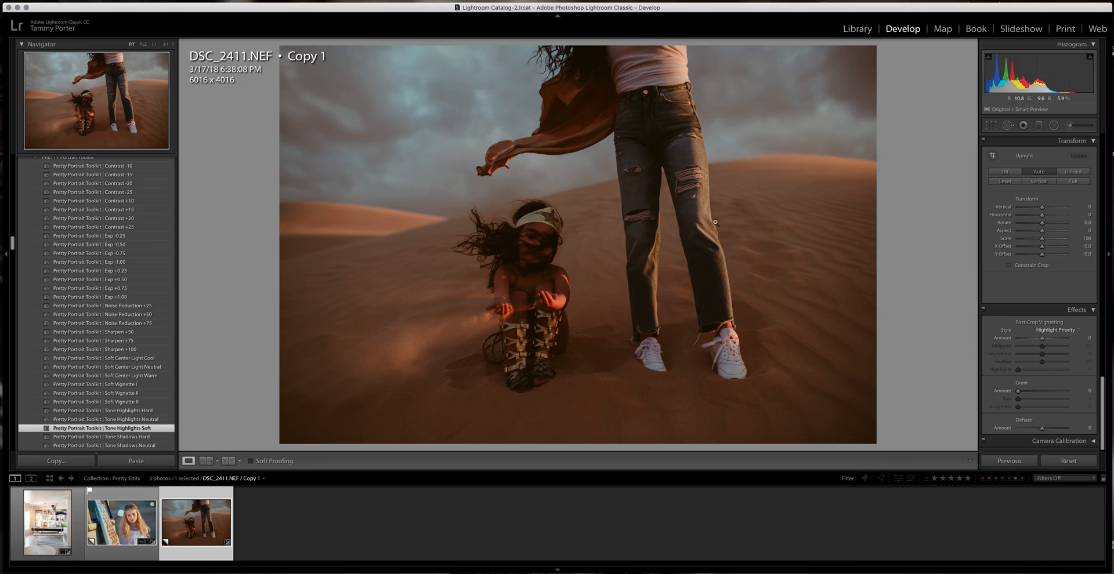
- Load the PRETTY | Lift Shadows adjustment brush at size 3.0 and paint over the child's face and upper body
{"action": "left_click", "coordinate": [1072, 125]}
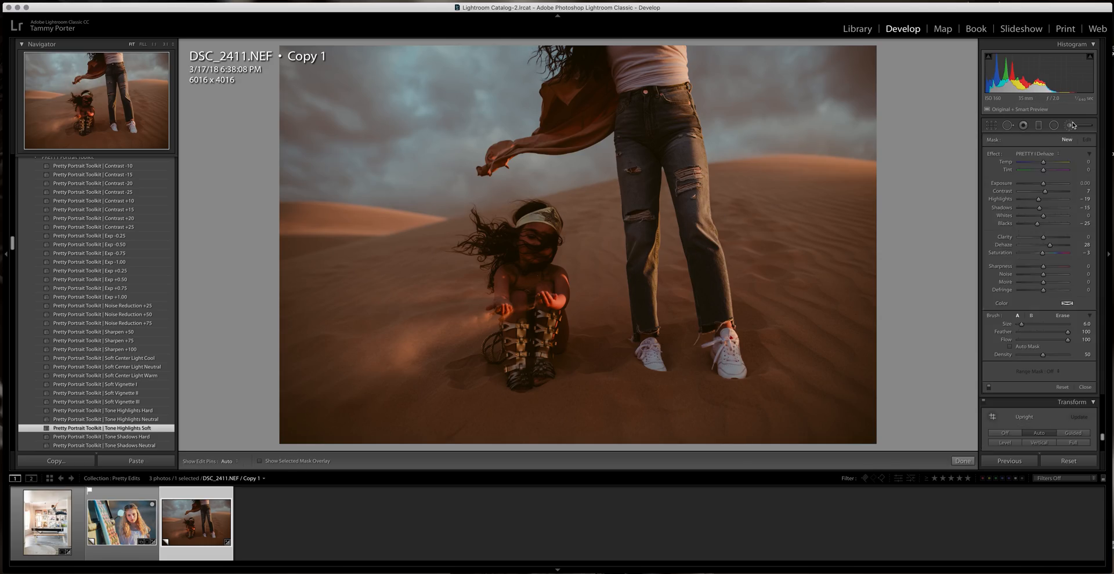
{"action": "left_click", "coordinate": [1045, 154]}
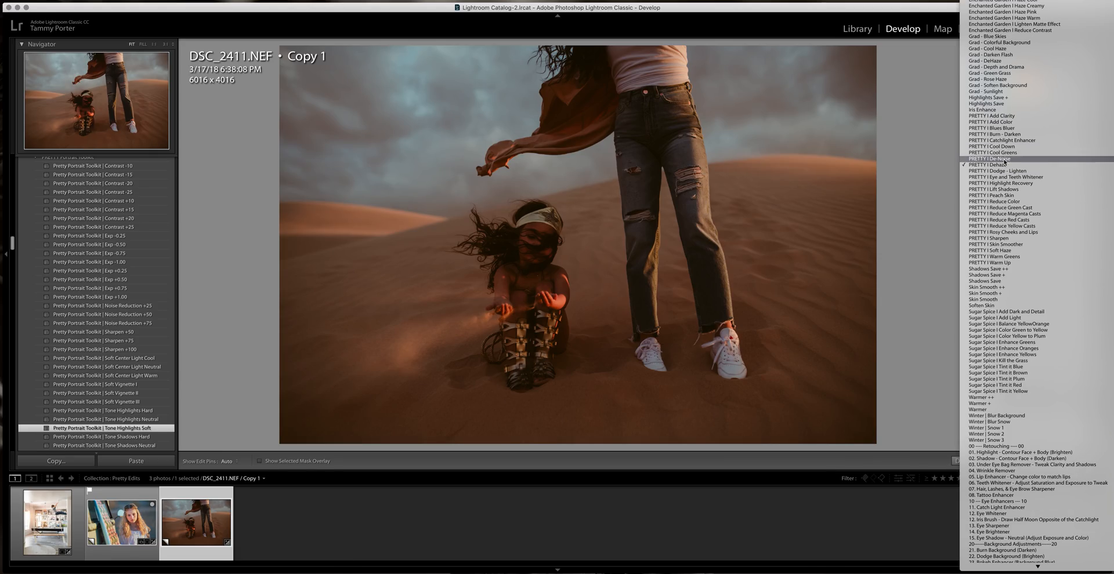
{"action": "left_click", "coordinate": [1003, 190]}
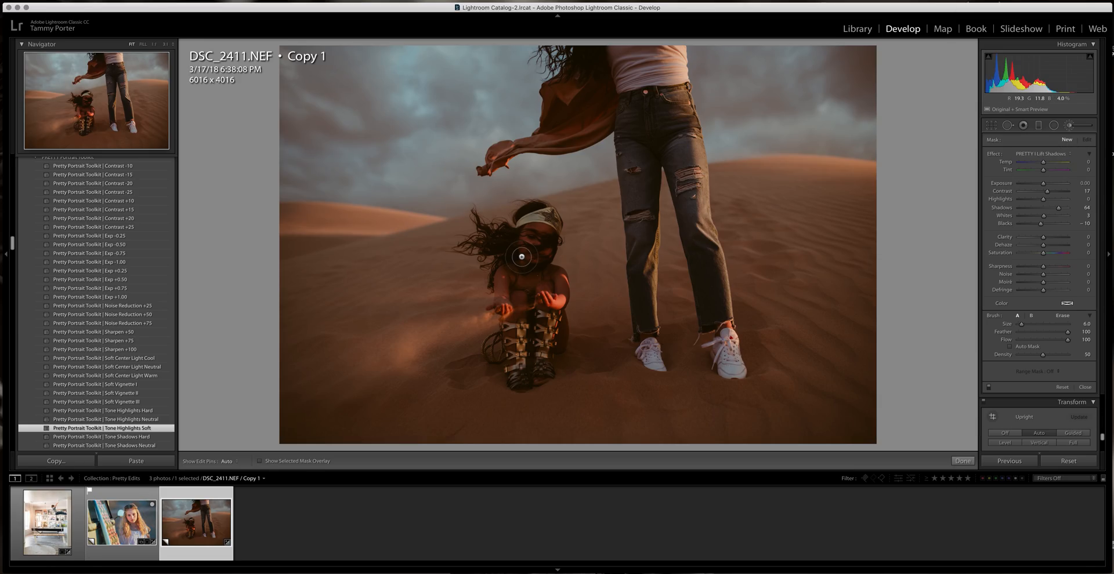
{"action": "key", "text": "bracketleft"}
{"action": "key", "text": "bracketleft"}
{"action": "key", "text": "bracketleft"}
{"action": "key", "text": "h"}
{"action": "mouse_move", "coordinate": [526, 275]}
{"action": "left_mouse_down"}
{"action": "mouse_move", "coordinate": [505, 272]}
{"action": "mouse_move", "coordinate": [504, 297]}
{"action": "mouse_move", "coordinate": [533, 283]}
{"action": "left_mouse_up"}
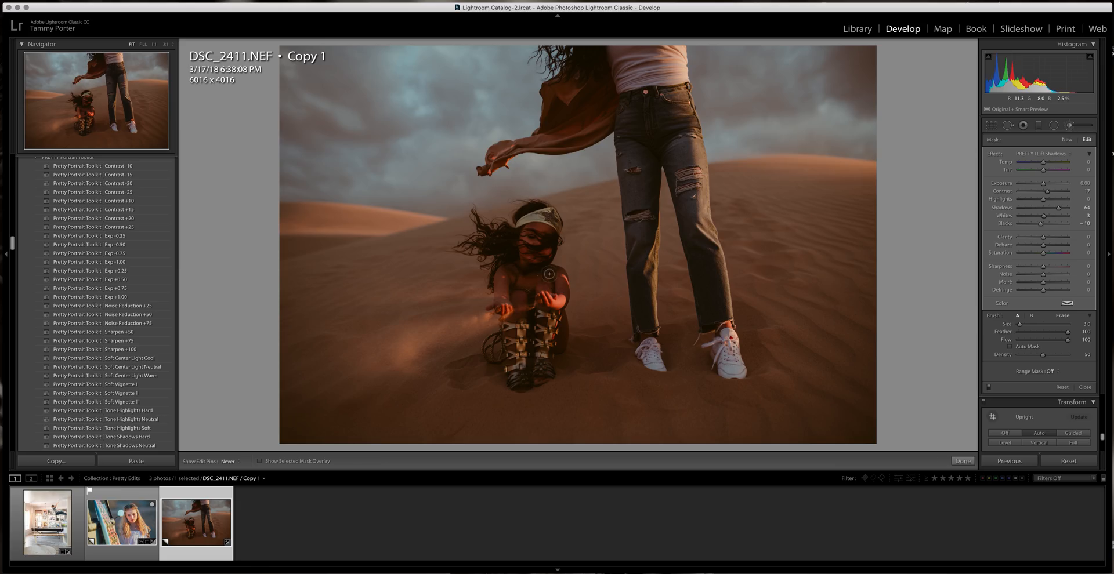
- Extend the Lift Shadows mask over the child's hair and headband with a smaller brush
{"action": "key", "text": "["}
{"action": "key", "text": "["}
{"action": "mouse_move", "coordinate": [496, 244]}
{"action": "left_mouse_down"}
{"action": "mouse_move", "coordinate": [485, 250]}
{"action": "mouse_move", "coordinate": [501, 258]}
{"action": "mouse_move", "coordinate": [528, 209]}
{"action": "left_mouse_up"}
- Enlarge the brush and paint the Lift Shadows effect over the dark part of the woman's flowing scarf
{"action": "key", "text": "bracketright"}
{"action": "key", "text": "bracketright"}
{"action": "key", "text": "h"}
{"action": "key", "text": "h"}
{"action": "key", "text": "h"}
{"action": "key", "text": "h"}
{"action": "key", "text": "]"}
{"action": "key", "text": "]"}
{"action": "mouse_move", "coordinate": [583, 79]}
{"action": "left_mouse_down"}
{"action": "mouse_move", "coordinate": [590, 66]}
{"action": "mouse_move", "coordinate": [558, 95]}
{"action": "left_mouse_up"}
{"action": "key", "text": "bracketleft"}
{"action": "key", "text": "bracketleft"}
{"action": "key", "text": "h"}
{"action": "key", "text": "bracketleft"}
{"action": "key", "text": "h"}
{"action": "scroll", "coordinate": [599, 61], "scroll_direction": "up", "scroll_amount": 3}
{"action": "key", "text": "h"}
{"action": "scroll", "coordinate": [637, 63], "scroll_direction": "up", "scroll_amount": 1}
{"action": "key", "text": "h"}
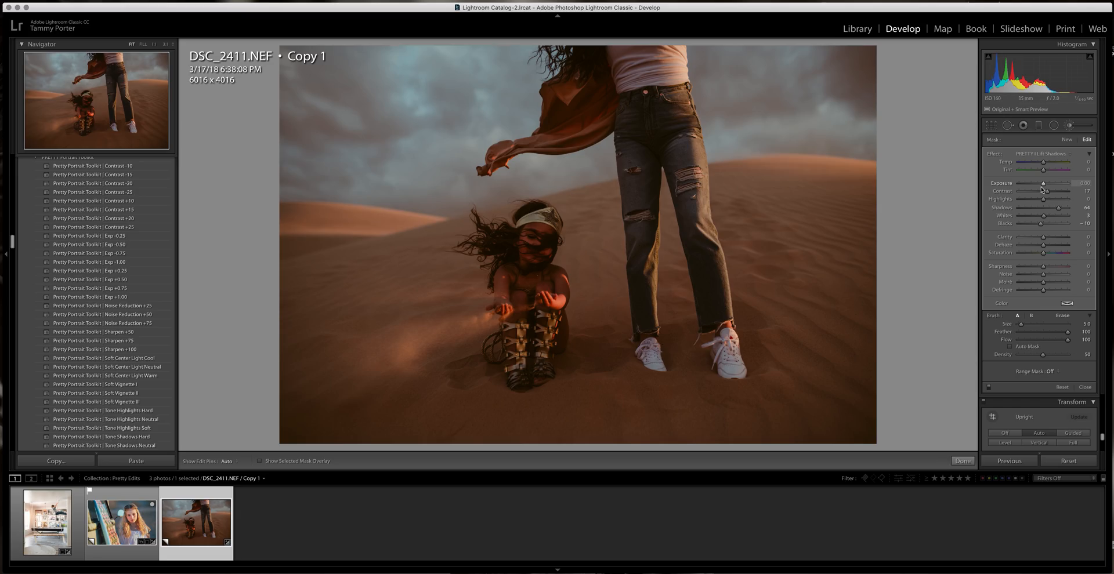
- Raise the Lift Shadows mask's Exposure to 0.50 and cool its Temp slightly
{"action": "left_click_drag", "start_coordinate": [1043, 187], "coordinate": [1044, 188]}
{"action": "left_click_drag", "start_coordinate": [1047, 187], "coordinate": [1048, 188]}
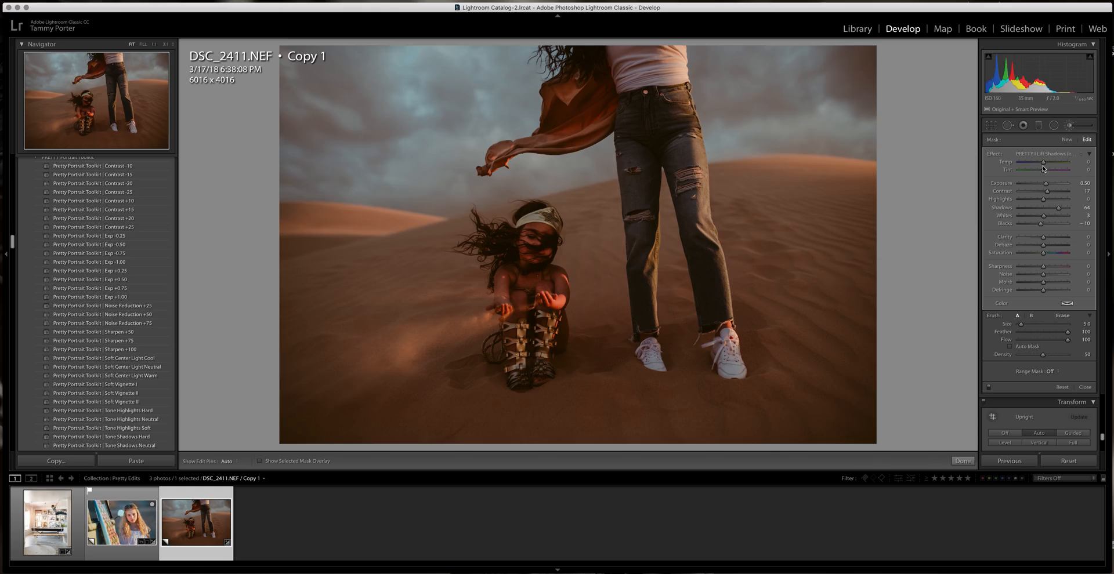
{"action": "left_click_drag", "start_coordinate": [1041, 165], "coordinate": [1040, 166]}
- Create a new PRETTY | Dodge - Lighten adjustment brush at size 4.0 and paint over the woman's hair and shirt near the photo's upper edge
{"action": "left_click", "coordinate": [1067, 140]}
{"action": "left_click", "coordinate": [1045, 155]}
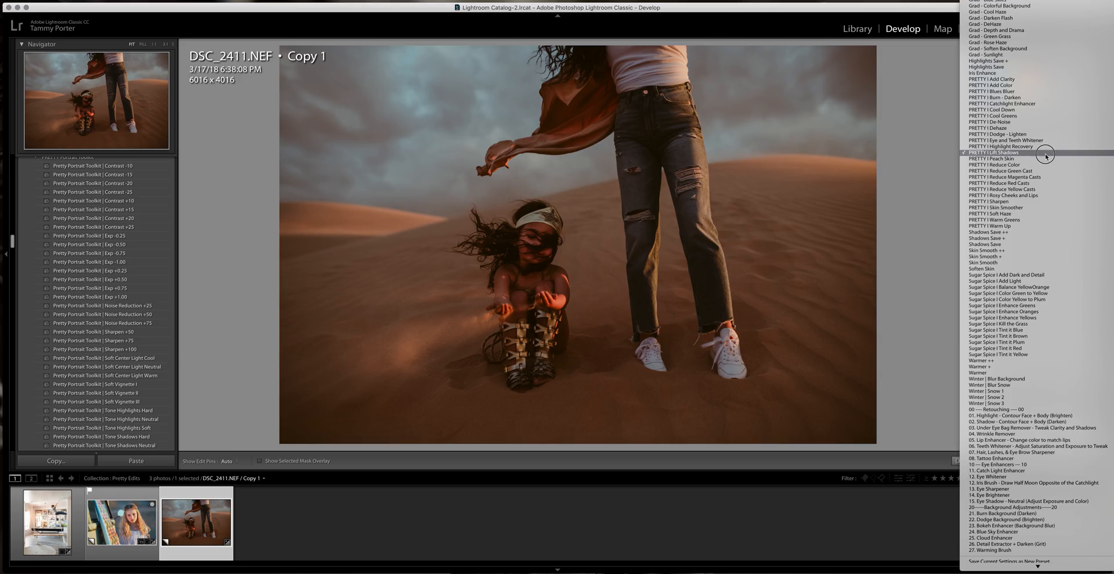
{"action": "left_click", "coordinate": [1021, 134]}
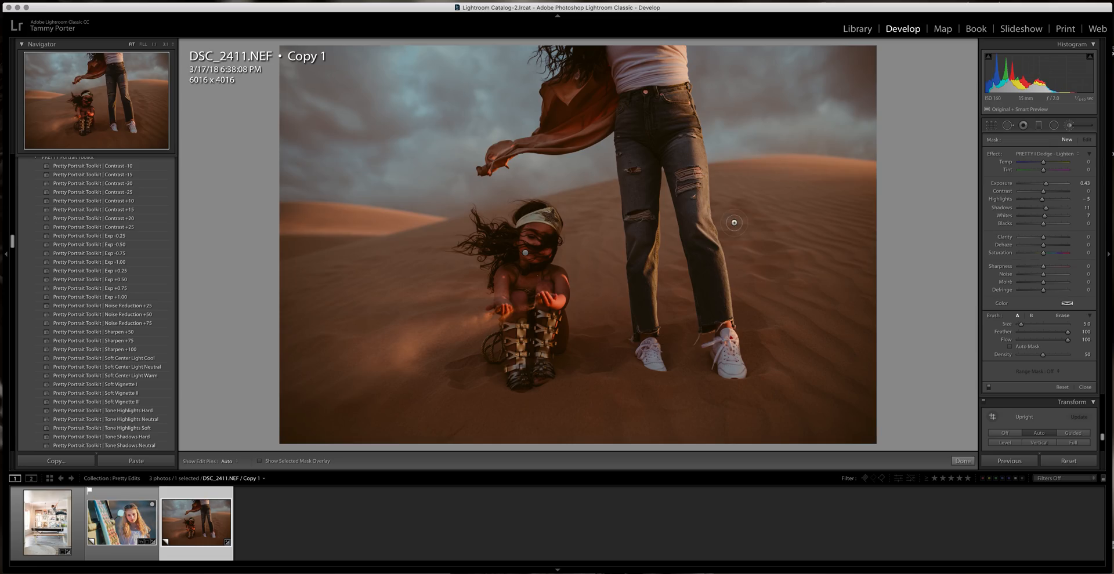
{"action": "key", "text": "]"}
{"action": "key", "text": "bracketleft"}
{"action": "key", "text": "bracketleft"}
{"action": "key", "text": "h"}
{"action": "mouse_move", "coordinate": [648, 46]}
{"action": "left_mouse_down"}
{"action": "mouse_move", "coordinate": [623, 65]}
{"action": "mouse_move", "coordinate": [648, 65]}
{"action": "mouse_move", "coordinate": [622, 78]}
{"action": "mouse_move", "coordinate": [665, 73]}
{"action": "mouse_move", "coordinate": [659, 44]}
{"action": "left_mouse_up"}
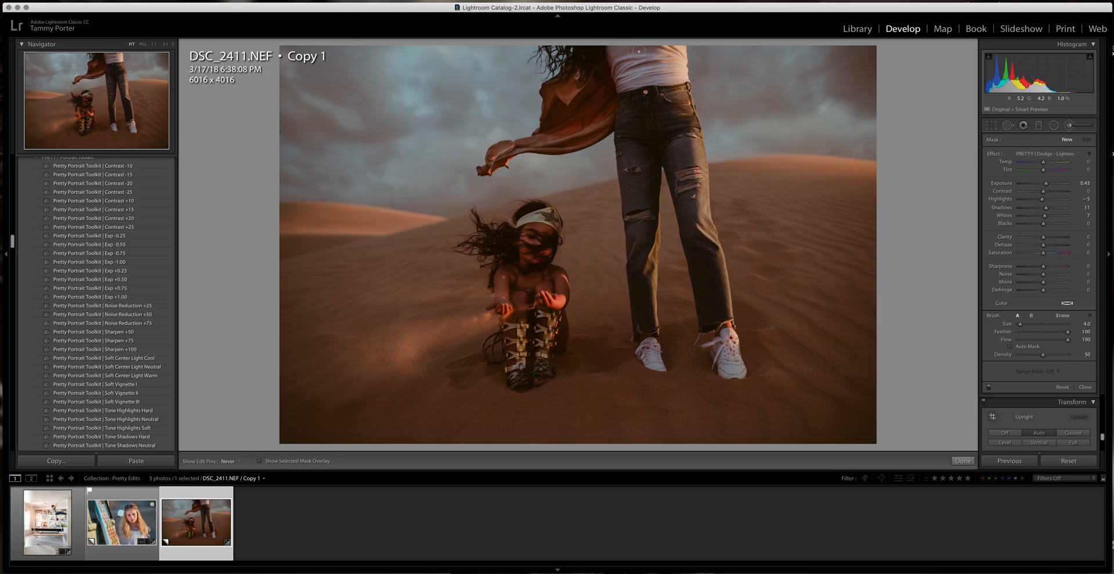
{"action": "key", "text": "h"}
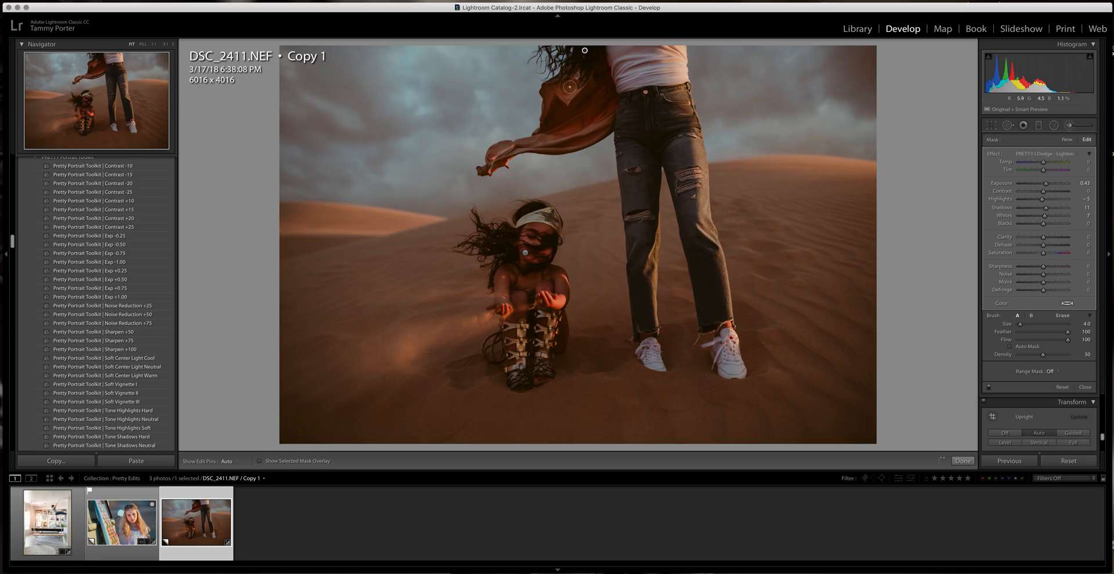
{"action": "key", "text": "h"}
- Extend the Dodge - Lighten mask over the upper folds of the woman's scarf with a brush of about size 3.0
{"action": "mouse_move", "coordinate": [571, 125]}
{"action": "left_mouse_down"}
{"action": "mouse_move", "coordinate": [584, 119]}
{"action": "mouse_move", "coordinate": [555, 113]}
{"action": "mouse_move", "coordinate": [580, 72]}
{"action": "mouse_move", "coordinate": [571, 87]}
{"action": "left_mouse_up"}
{"action": "key", "text": "bracketleft"}
{"action": "key", "text": "bracketleft"}
{"action": "left_click_drag", "start_coordinate": [544, 126], "coordinate": [538, 134]}
{"action": "key", "text": "h"}
{"action": "key", "text": "bracketright"}
{"action": "key", "text": "h"}
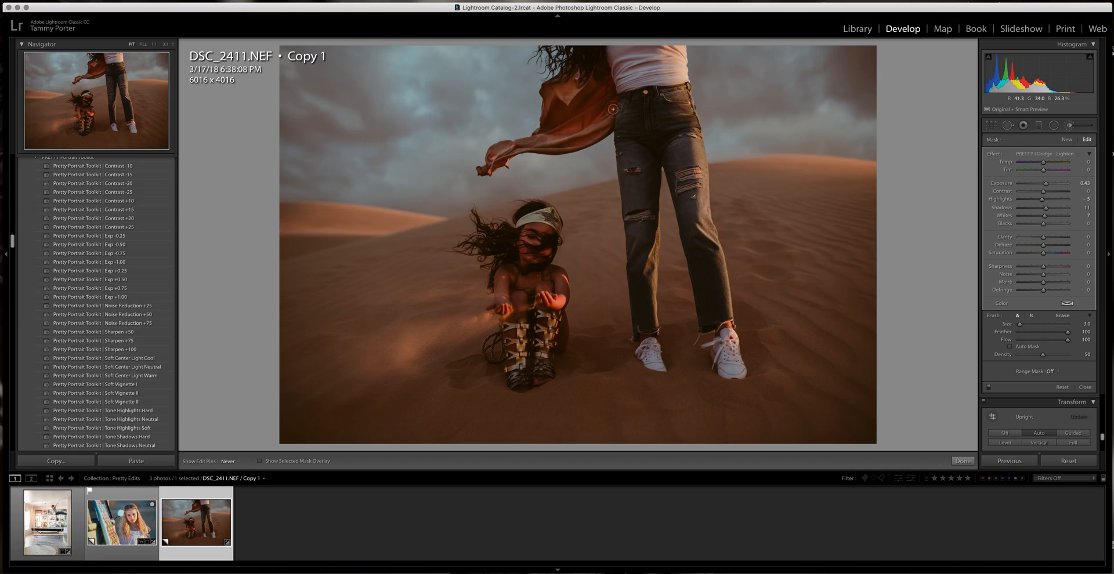
{"action": "key", "text": "bracketright"}
{"action": "key", "text": "h"}
- Reduce the brush to size 1.0 and paint the Dodge - Lighten effect over fine details of the woman's ripped jeans
{"action": "key", "text": "bracketleft"}
{"action": "key", "text": "bracketleft"}
{"action": "key", "text": "bracketleft"}
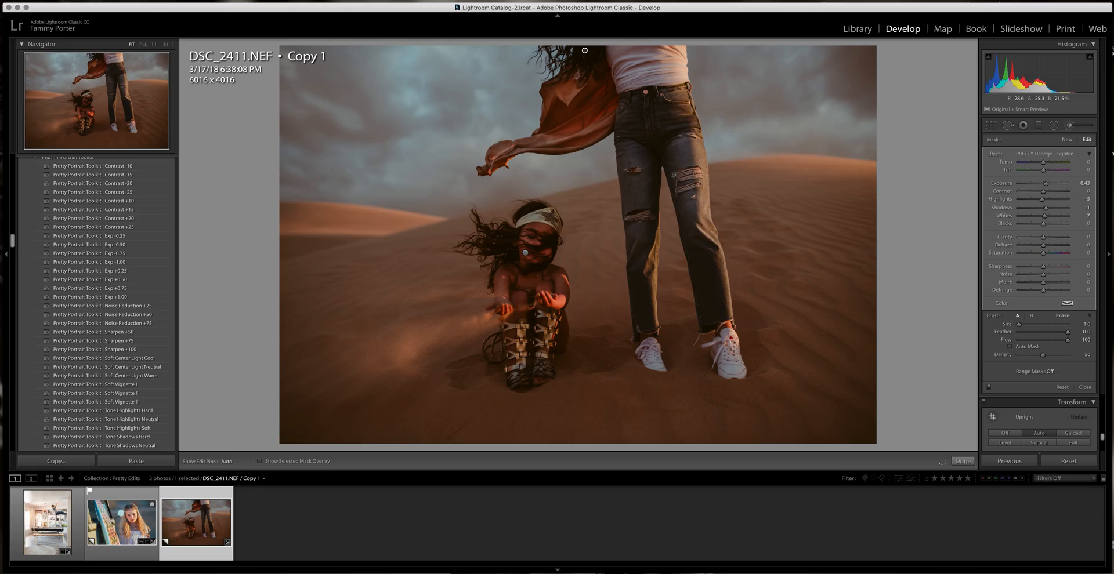
{"action": "key", "text": "h"}
{"action": "key", "text": "h"}
{"action": "key", "text": "h"}
{"action": "key", "text": "h"}
{"action": "key", "text": "h"}
{"action": "key", "text": "h"}
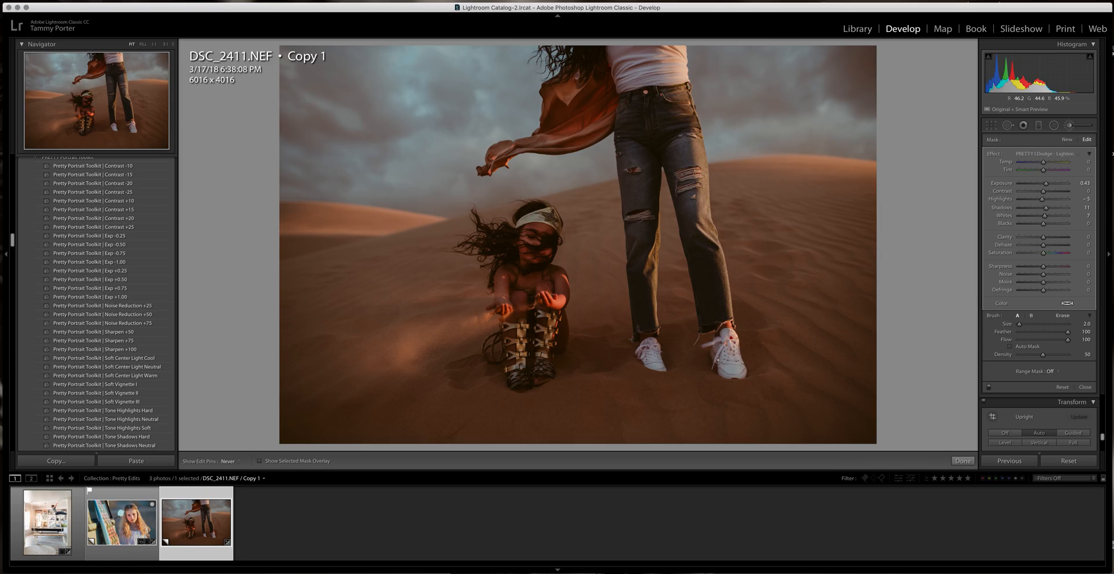
- Paint the Dodge - Lighten effect over the child's arms and shoulders with brush sizes from 2.0 to 4.0
{"action": "key", "text": "]"}
{"action": "key", "text": "h"}
{"action": "key", "text": "bracketleft"}
{"action": "key", "text": "bracketleft"}
{"action": "key", "text": "h"}
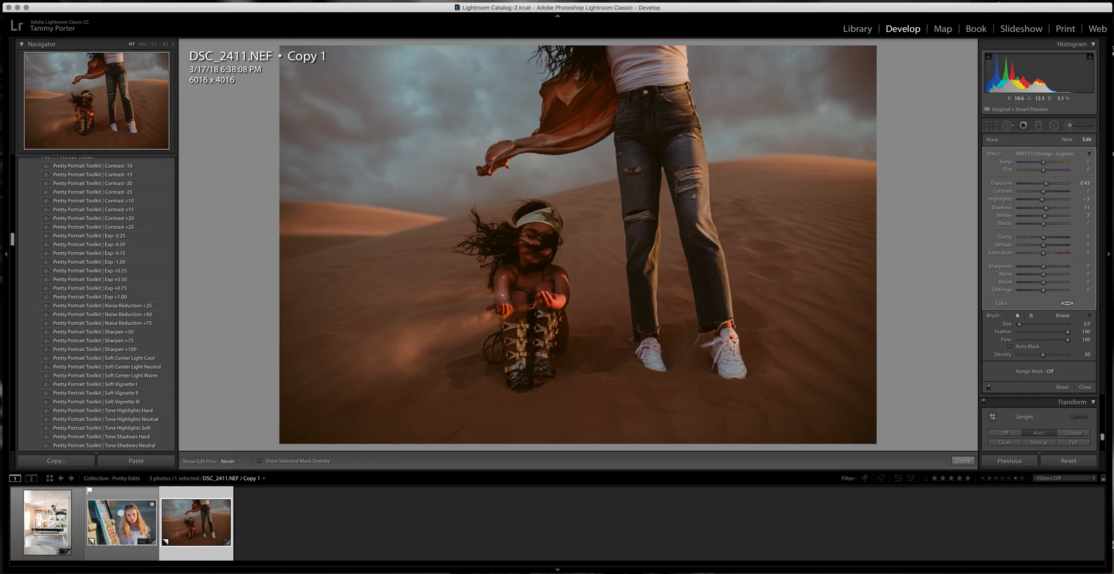
{"action": "left_click_drag", "start_coordinate": [511, 269], "coordinate": [511, 269]}
{"action": "scroll", "coordinate": [539, 244], "scroll_direction": "up", "scroll_amount": 5}
{"action": "key", "text": "h"}
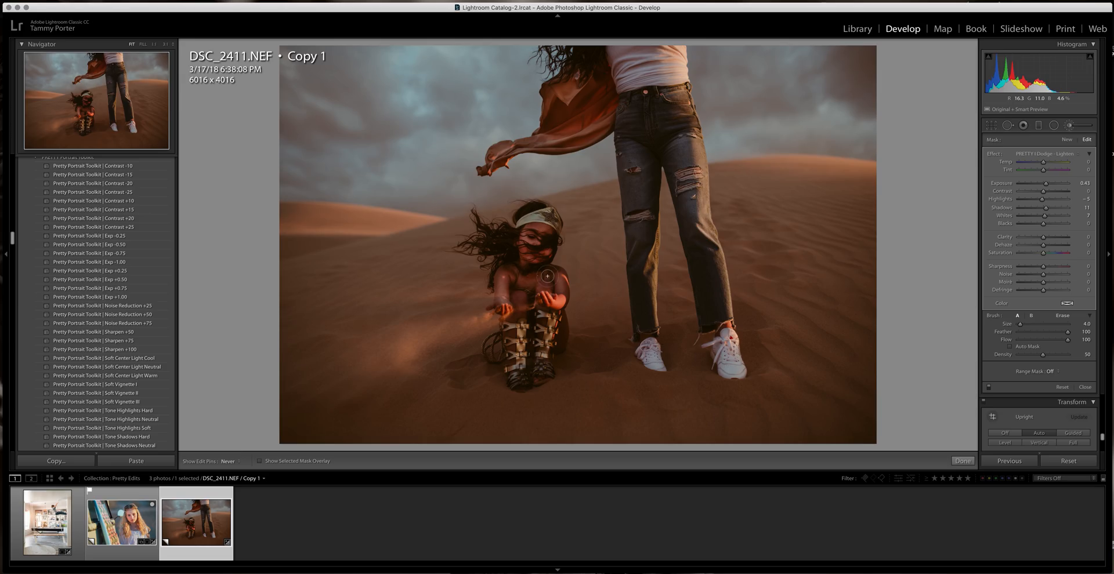
- Resize the brush to 2.0 and paint the Dodge - Lighten effect along the lower folds of the flowing scarf
{"action": "key", "text": "h"}
{"action": "key", "text": "bracketleft"}
{"action": "key", "text": "bracketleft"}
{"action": "key", "text": "h"}
{"action": "key", "text": "h"}
{"action": "key", "text": "h"}
{"action": "key", "text": "h"}
{"action": "key", "text": "h"}
{"action": "key", "text": "h"}
{"action": "key", "text": "]"}
{"action": "key", "text": "]"}
{"action": "key", "text": "]"}
{"action": "key", "text": "]"}
{"action": "key", "text": "]"}
{"action": "key", "text": "["}
{"action": "key", "text": "["}
{"action": "key", "text": "["}
{"action": "key", "text": "["}
{"action": "key", "text": "["}
{"action": "key", "text": "h"}
{"action": "left_click_drag", "start_coordinate": [549, 142], "coordinate": [487, 169]}
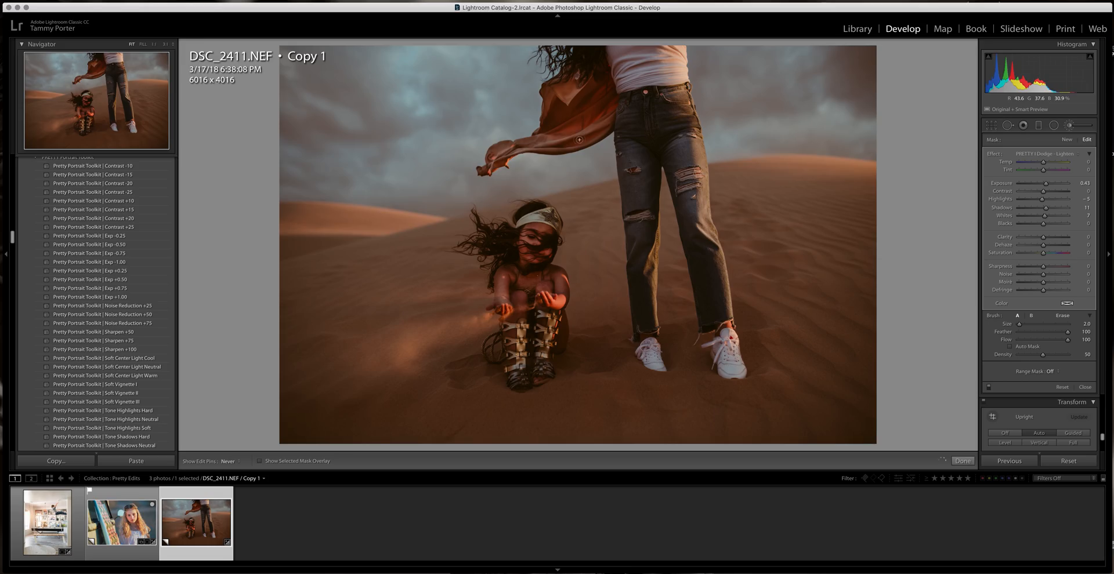
- Create a new PRETTY | Dehaze adjustment brush and paint over the upper clouds on the scarf side of the sky
{"action": "key", "text": "h"}
{"action": "left_click", "coordinate": [1054, 152]}
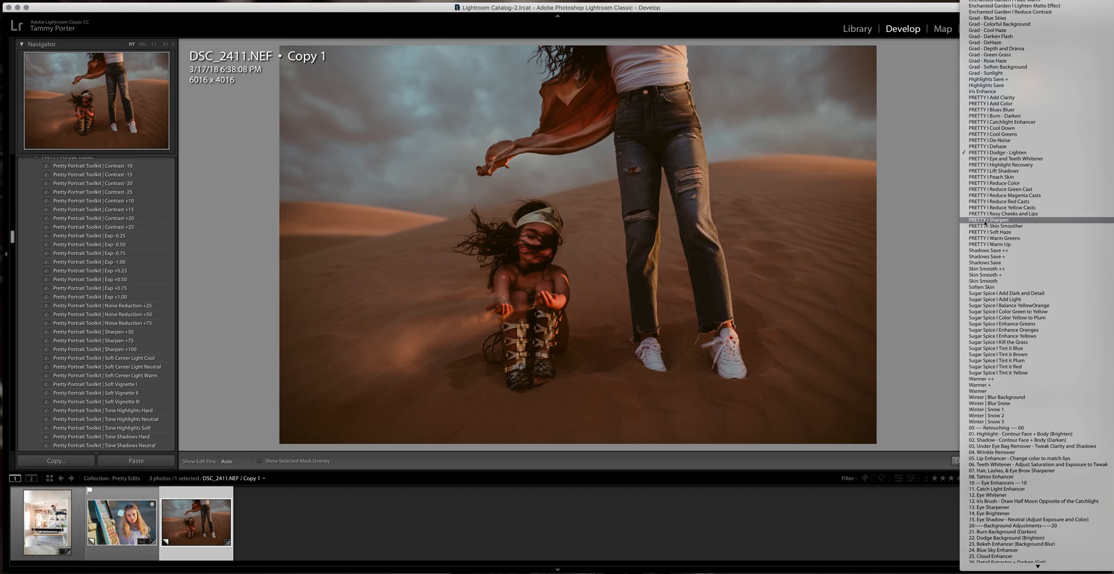
{"action": "left_click", "coordinate": [999, 148]}
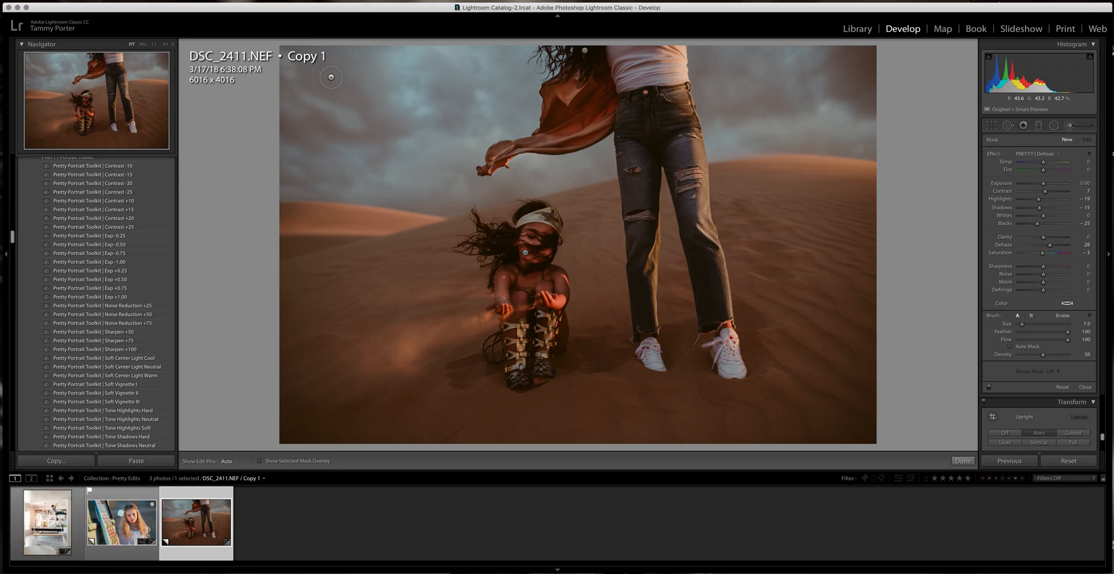
{"action": "key", "text": "h"}
{"action": "key", "text": "]"}
{"action": "key", "text": "]"}
{"action": "mouse_move", "coordinate": [411, 59]}
{"action": "left_mouse_down"}
{"action": "mouse_move", "coordinate": [499, 72]}
{"action": "mouse_move", "coordinate": [447, 107]}
{"action": "mouse_move", "coordinate": [271, 119]}
{"action": "mouse_move", "coordinate": [433, 168]}
{"action": "mouse_move", "coordinate": [287, 164]}
{"action": "mouse_move", "coordinate": [409, 174]}
{"action": "mouse_move", "coordinate": [495, 95]}
{"action": "left_mouse_up"}
- Extend the Dehaze mask with brush sizes 6.0 and 7.0 down to the horizon and around the scarf's outer edge
{"action": "key", "text": "["}
{"action": "key", "text": "["}
{"action": "key", "text": "["}
{"action": "key", "text": "["}
{"action": "key", "text": "["}
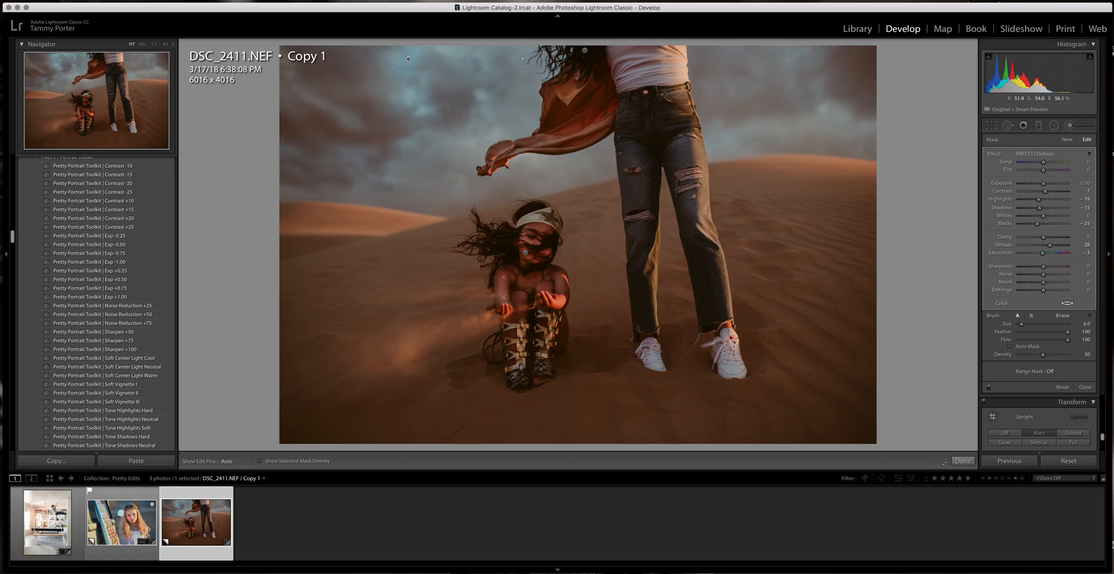
{"action": "mouse_move", "coordinate": [516, 121]}
{"action": "left_mouse_down"}
{"action": "mouse_move", "coordinate": [509, 55]}
{"action": "mouse_move", "coordinate": [467, 154]}
{"action": "mouse_move", "coordinate": [471, 185]}
{"action": "mouse_move", "coordinate": [602, 155]}
{"action": "mouse_move", "coordinate": [549, 176]}
{"action": "mouse_move", "coordinate": [559, 176]}
{"action": "mouse_move", "coordinate": [455, 196]}
{"action": "mouse_move", "coordinate": [282, 181]}
{"action": "left_mouse_up"}
{"action": "key", "text": "bracketright"}
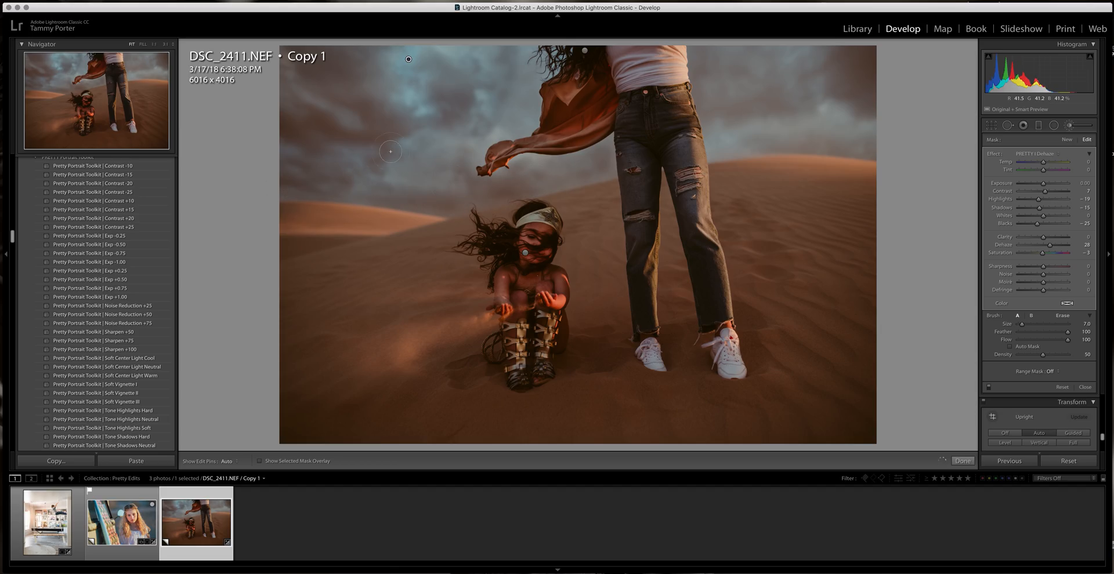
{"action": "key", "text": "h"}
{"action": "left_click_drag", "start_coordinate": [515, 54], "coordinate": [506, 121]}
{"action": "key", "text": "h"}
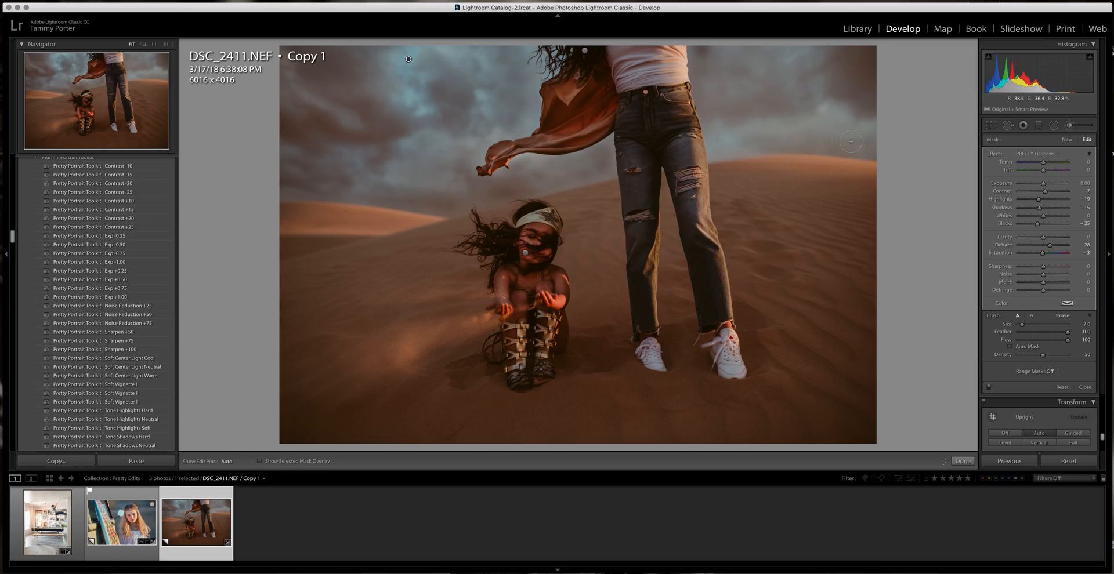
- Paint the Dehaze effect over the sky on the other side of the woman, using size 6.0 near her jeans and the dune
{"action": "mouse_move", "coordinate": [747, 94]}
{"action": "left_mouse_down"}
{"action": "mouse_move", "coordinate": [820, 115]}
{"action": "mouse_move", "coordinate": [749, 58]}
{"action": "mouse_move", "coordinate": [746, 67]}
{"action": "left_mouse_up"}
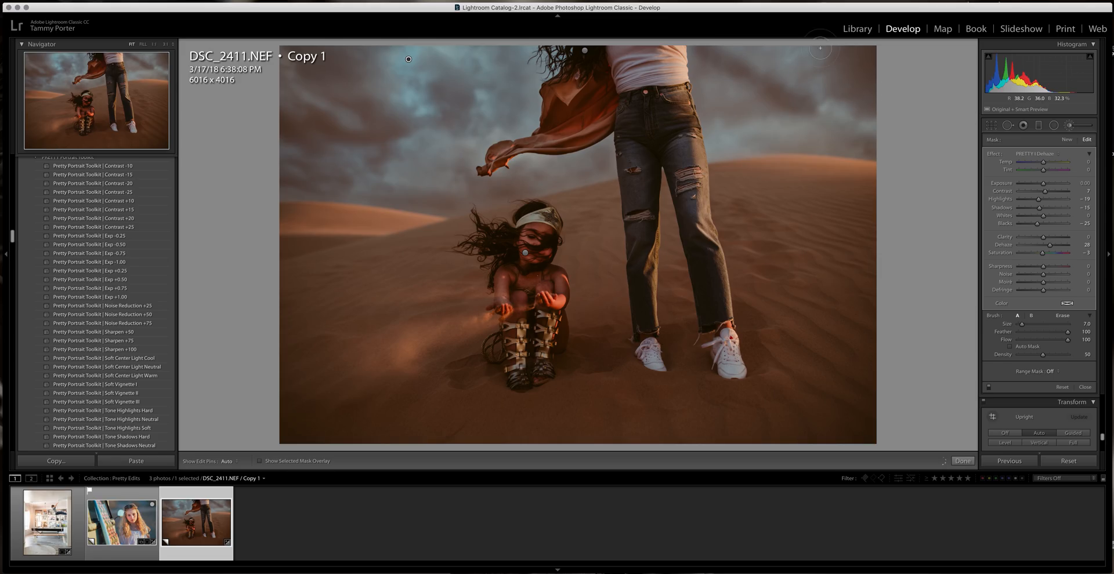
{"action": "key", "text": "bracketright"}
{"action": "key", "text": "bracketright"}
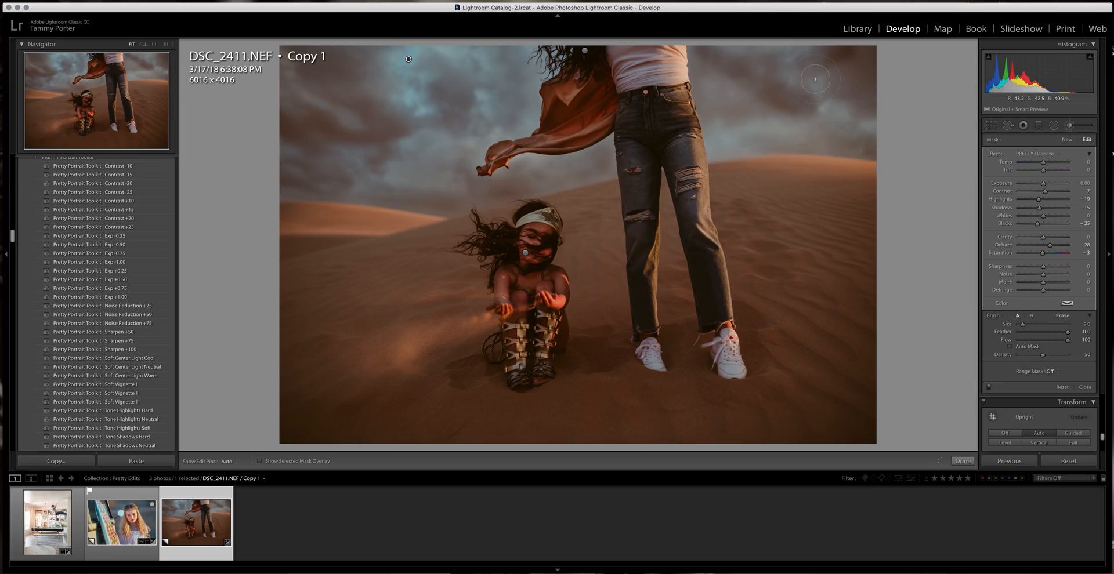
{"action": "key", "text": "bracketleft"}
{"action": "key", "text": "bracketleft"}
{"action": "key", "text": "bracketleft"}
{"action": "key", "text": "bracketleft"}
{"action": "key", "text": "bracketleft"}
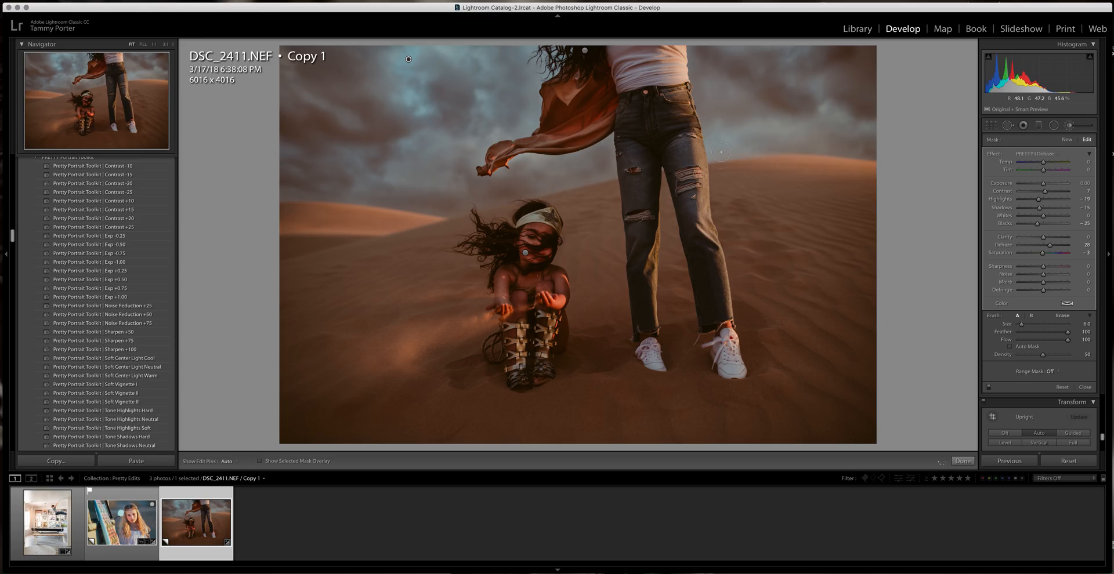
{"action": "mouse_move", "coordinate": [726, 149]}
{"action": "left_mouse_down"}
{"action": "mouse_move", "coordinate": [800, 142]}
{"action": "mouse_move", "coordinate": [884, 156]}
{"action": "mouse_move", "coordinate": [880, 140]}
{"action": "mouse_move", "coordinate": [786, 117]}
{"action": "mouse_move", "coordinate": [861, 124]}
{"action": "mouse_move", "coordinate": [763, 112]}
{"action": "mouse_move", "coordinate": [715, 130]}
{"action": "mouse_move", "coordinate": [716, 141]}
{"action": "mouse_move", "coordinate": [756, 109]}
{"action": "left_mouse_up"}
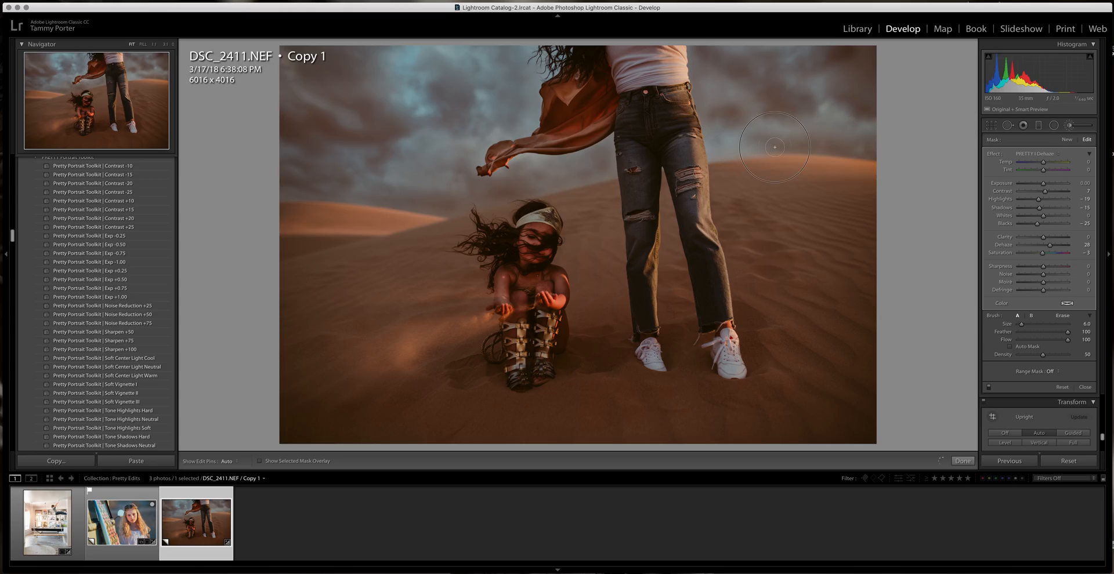
- Refine the Dehaze mask over the clouds with the brush resized to 3.0 and 10.0, and close the adjustment brush
{"action": "key", "text": "h"}
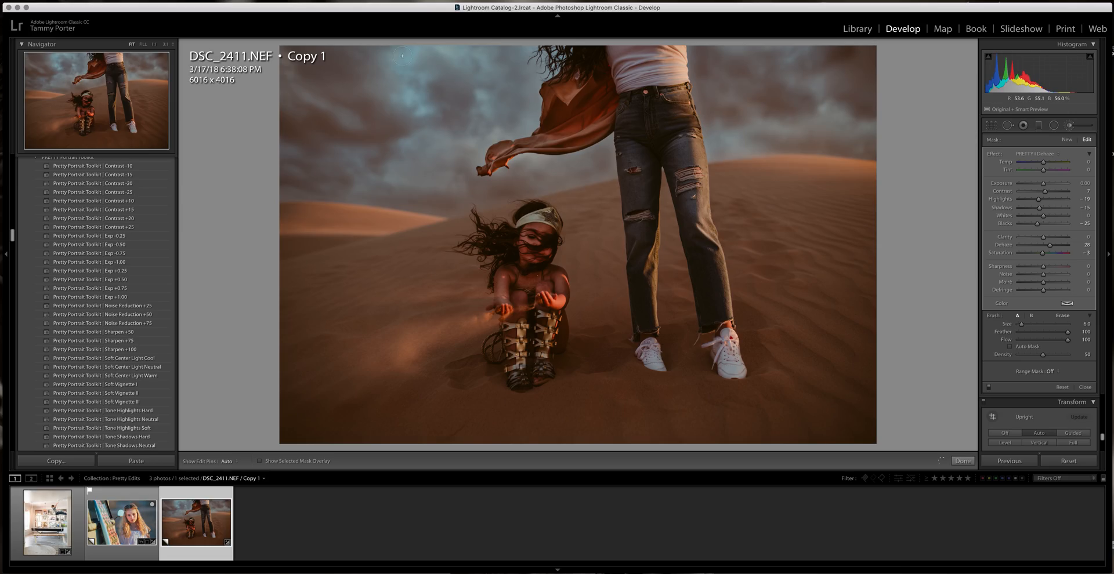
{"action": "key", "text": "h"}
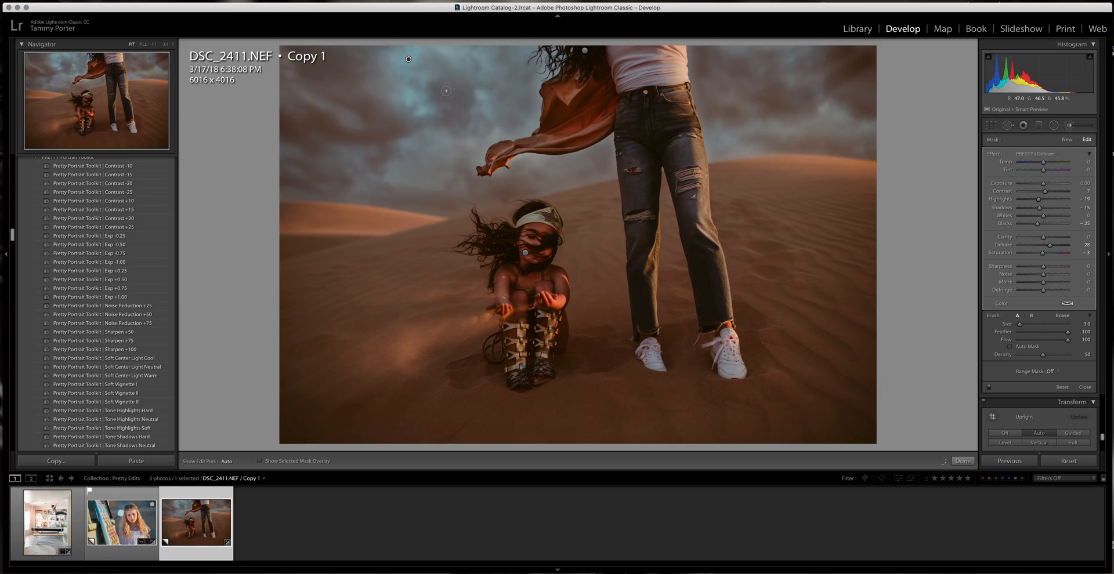
{"action": "key", "text": "bracketright"}
{"action": "key", "text": "bracketright"}
{"action": "key", "text": "bracketright"}
{"action": "key", "text": "bracketright"}
{"action": "key", "text": "bracketright"}
{"action": "key", "text": "bracketright"}
{"action": "key", "text": "bracketright"}
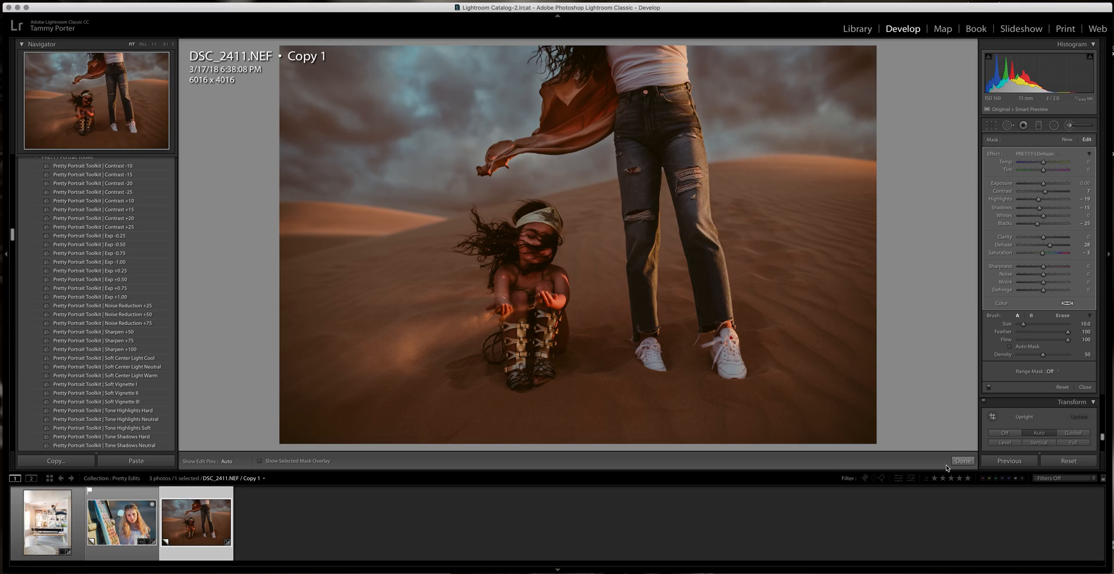
{"action": "left_click", "coordinate": [960, 461]}
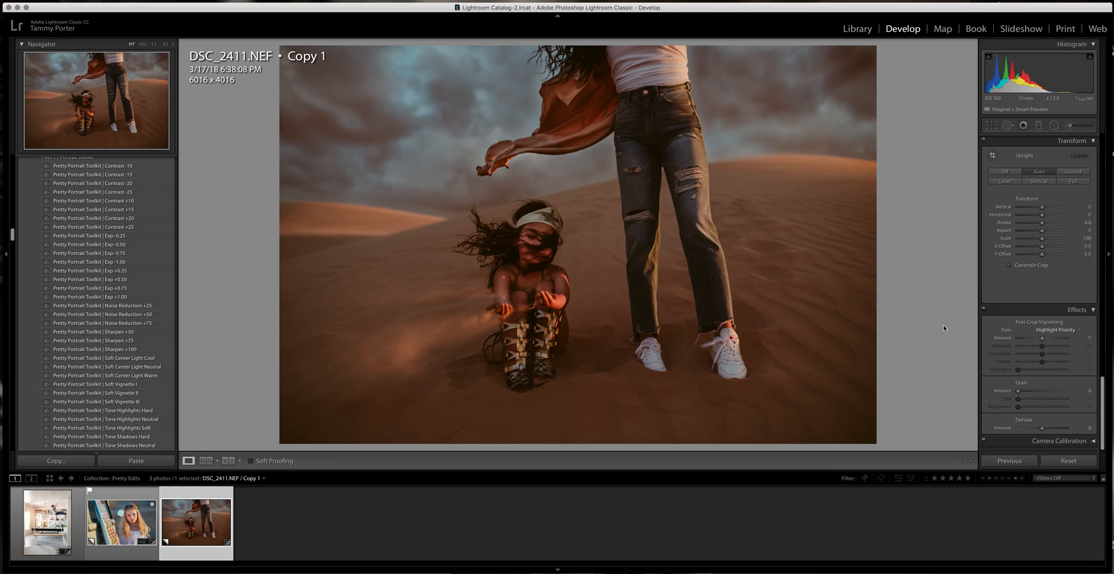
- Add a PRETTY | Dodge - Lighten graduated filter upward from the photo's lower edge, set its Amount to 7, and close the filter
{"action": "left_click", "coordinate": [1038, 126]}
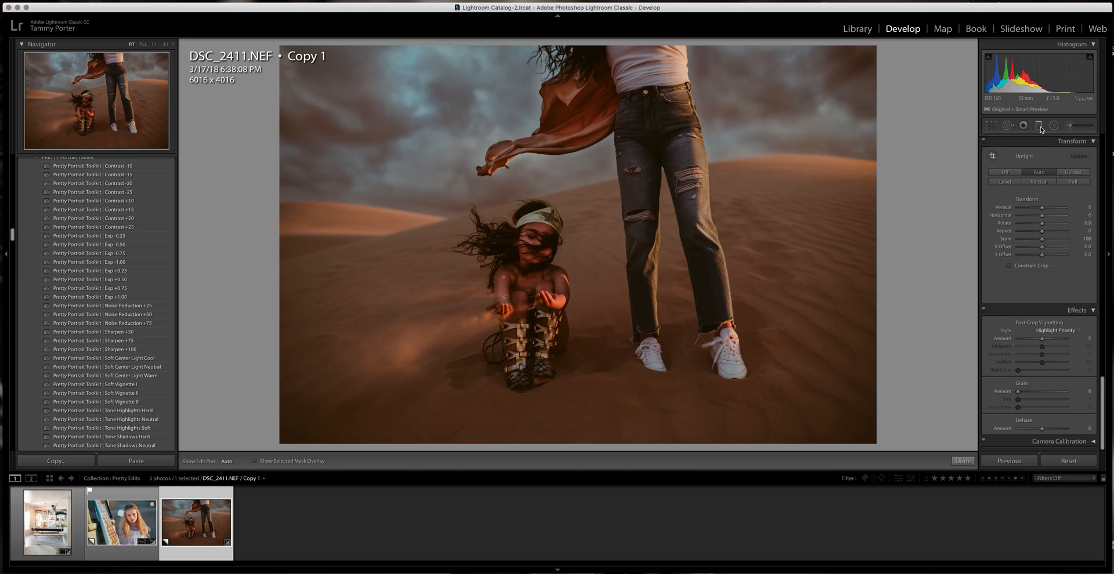
{"action": "left_click", "coordinate": [1039, 154]}
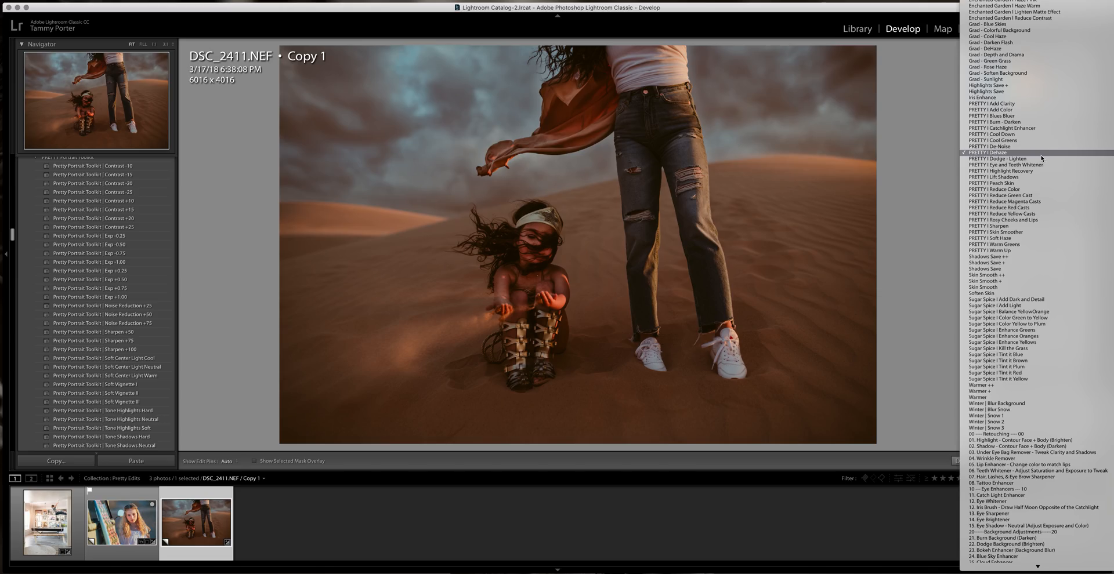
{"action": "left_click", "coordinate": [1036, 159]}
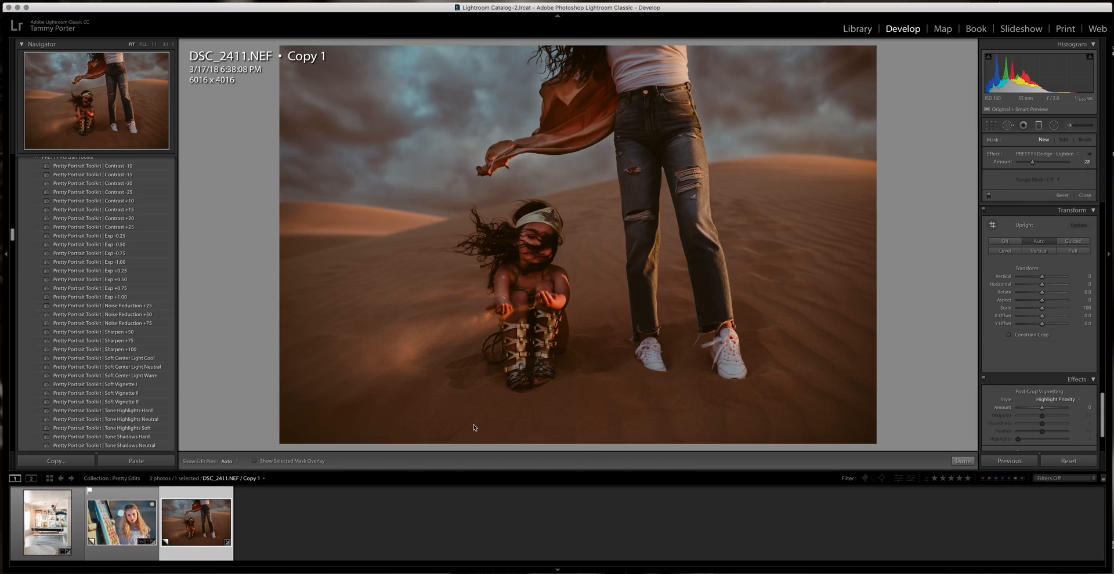
{"action": "left_click_drag", "start_coordinate": [586, 442], "coordinate": [580, 183]}
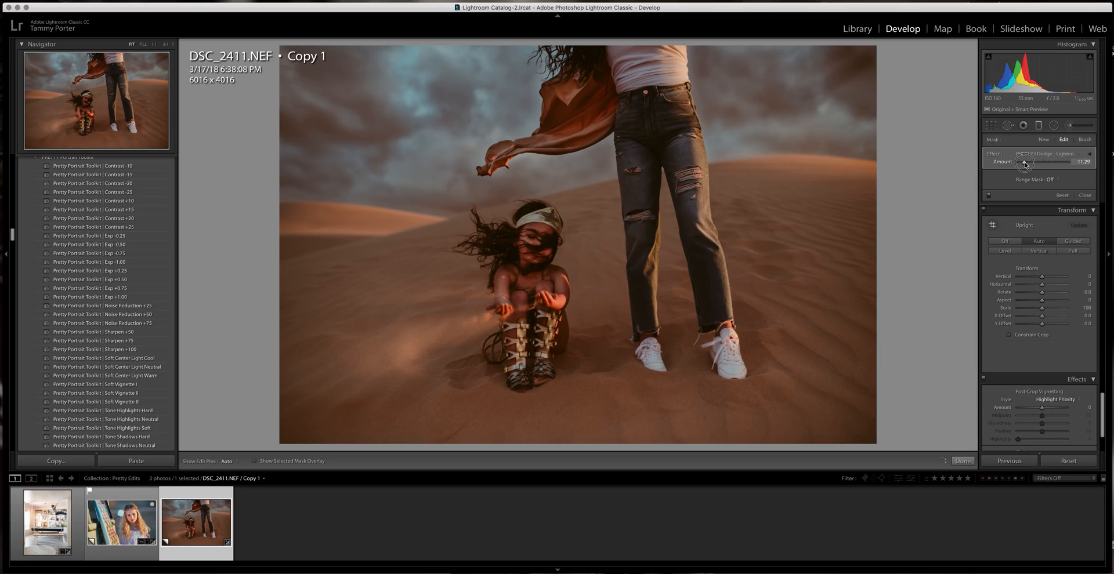
{"action": "left_click_drag", "start_coordinate": [1024, 163], "coordinate": [1022, 164]}
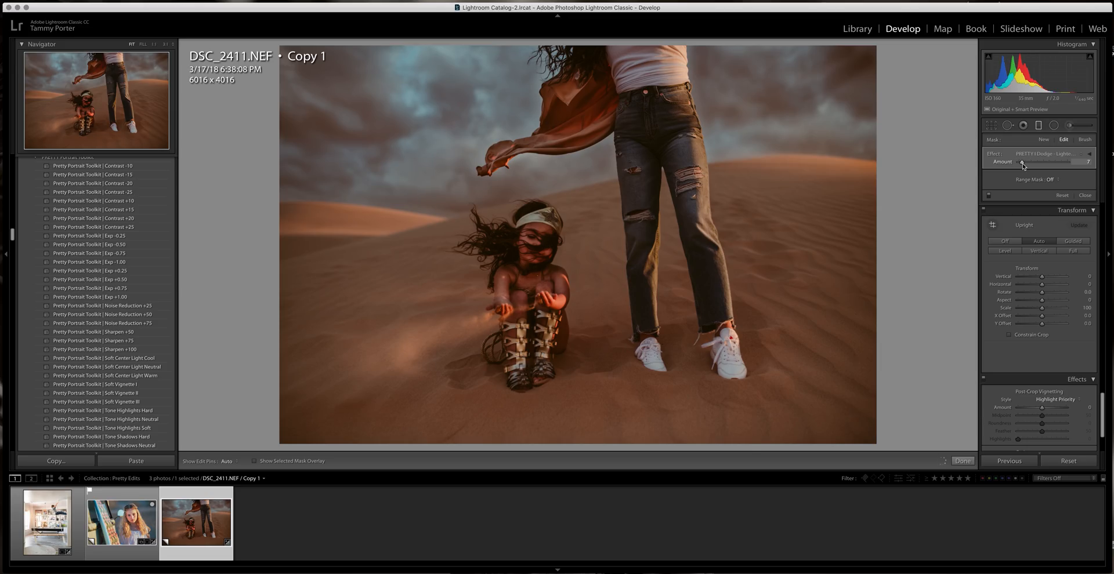
{"action": "left_click", "coordinate": [1071, 129]}
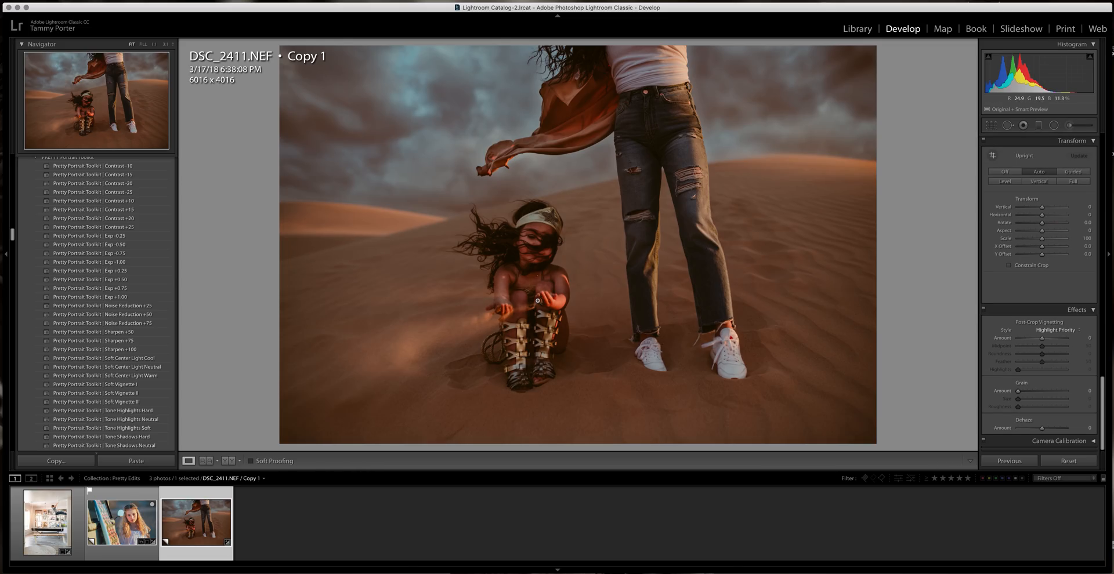
- Inspect the child's face up close and cool the whole photo's white balance to a Temp of 6,029
{"action": "left_click", "coordinate": [537, 239]}
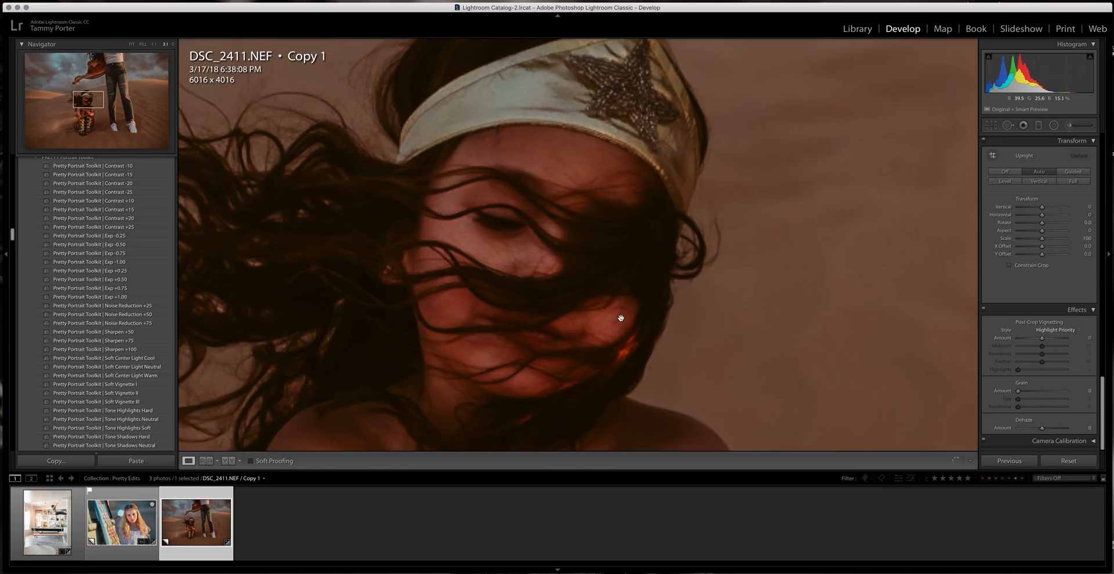
{"action": "left_click_drag", "start_coordinate": [611, 243], "coordinate": [627, 190]}
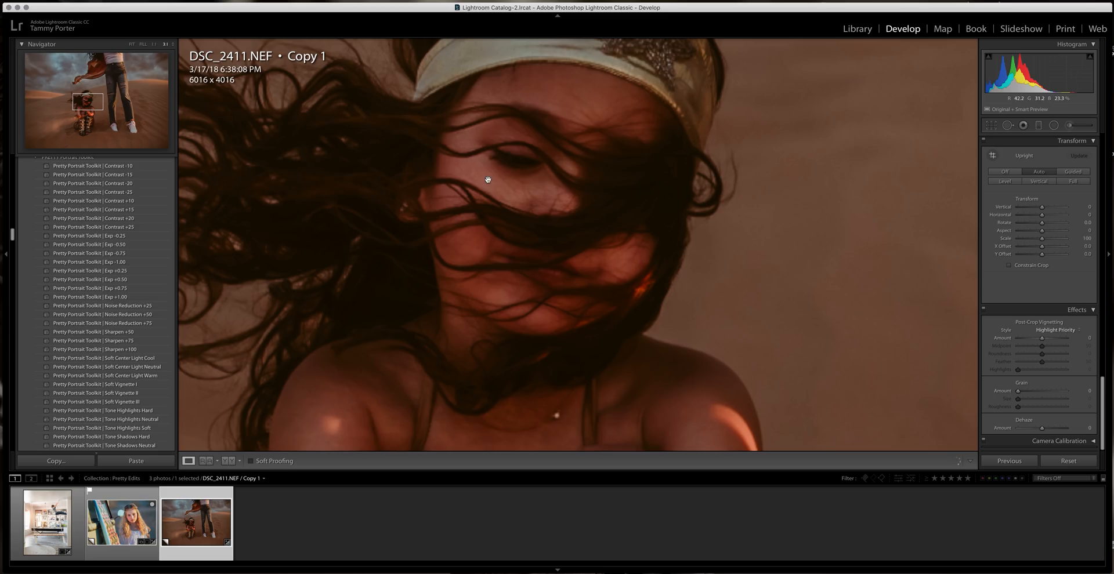
{"action": "left_click", "coordinate": [132, 45]}
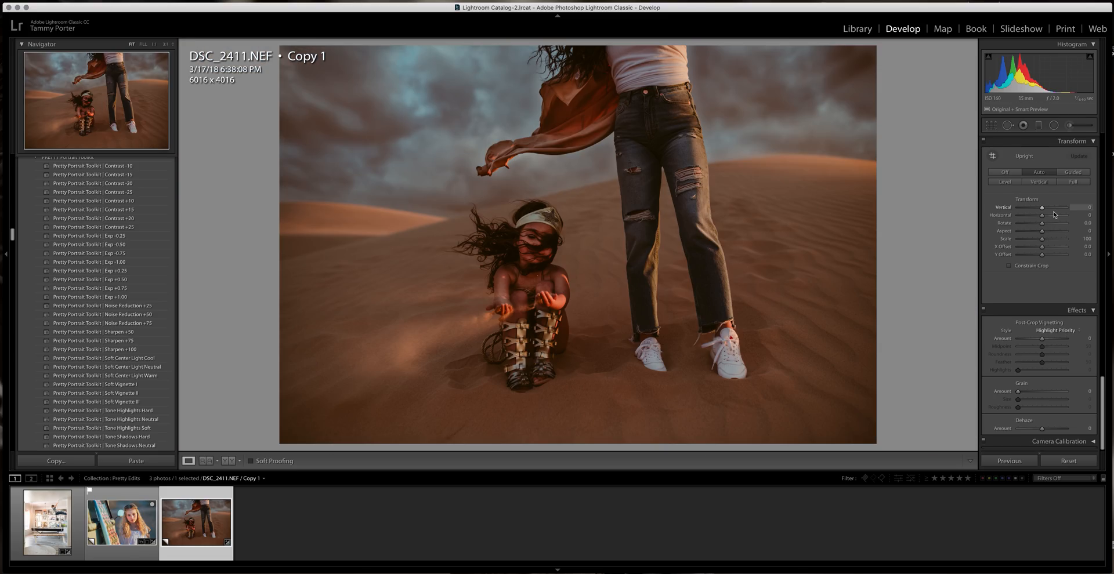
{"action": "scroll", "coordinate": [1054, 215], "scroll_direction": "up", "scroll_amount": 10}
{"action": "scroll", "coordinate": [1055, 215], "scroll_direction": "up", "scroll_amount": 10}
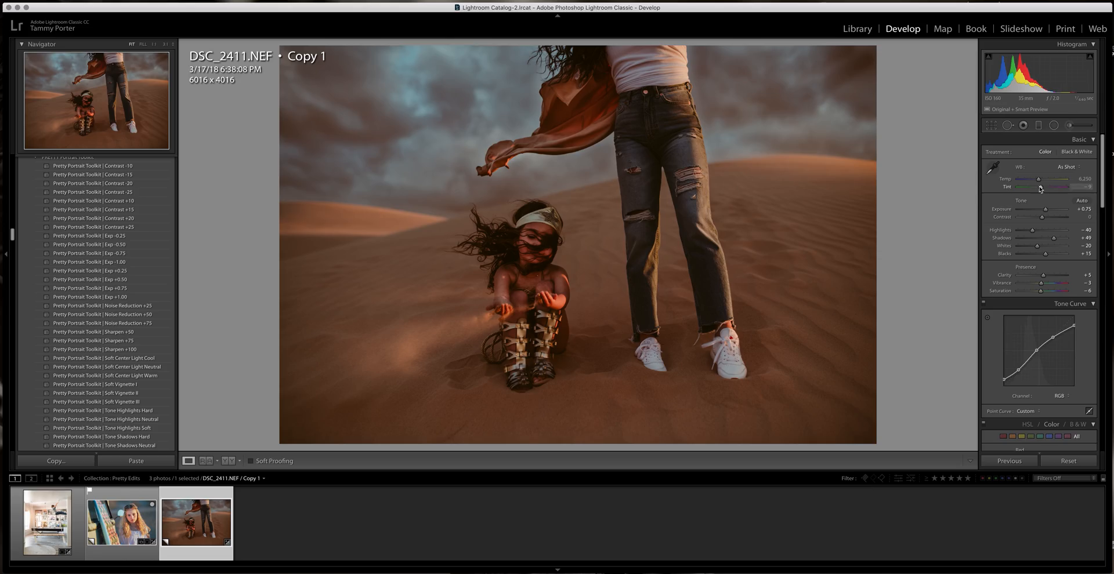
{"action": "left_click_drag", "start_coordinate": [1039, 181], "coordinate": [1037, 181]}
- Create another Dodge - Lighten adjustment brush at size 2.0 and paint over the thigh of the woman's jeans nearer the child
{"action": "left_click", "coordinate": [1069, 124]}
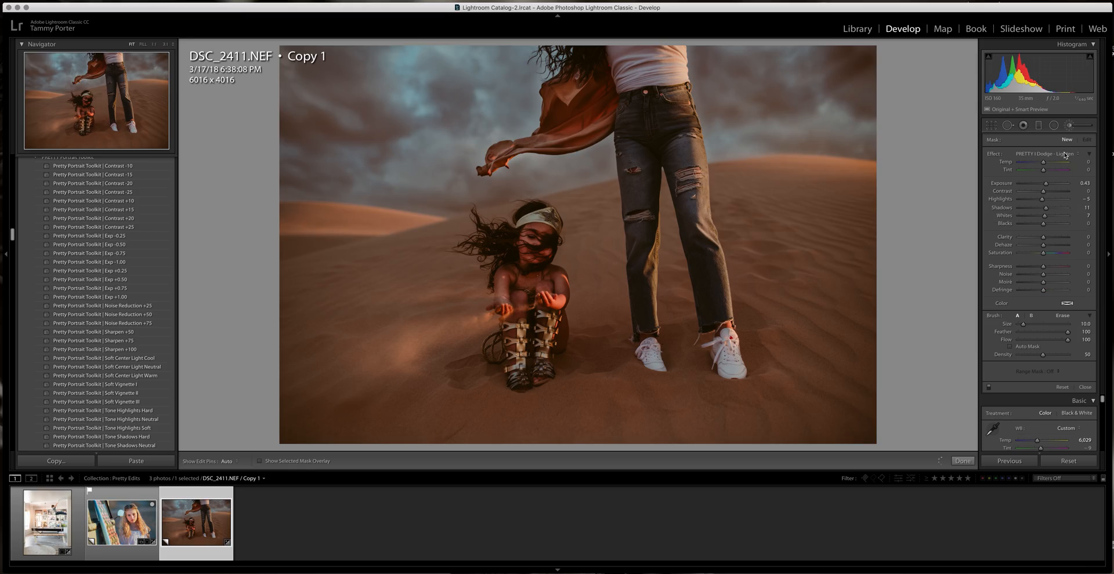
{"action": "key", "text": "bracketleft"}
{"action": "key", "text": "bracketleft"}
{"action": "key", "text": "bracketleft"}
{"action": "key", "text": "bracketleft"}
{"action": "mouse_move", "coordinate": [640, 170]}
{"action": "left_mouse_down"}
{"action": "mouse_move", "coordinate": [630, 94]}
{"action": "mouse_move", "coordinate": [633, 114]}
{"action": "left_mouse_up"}
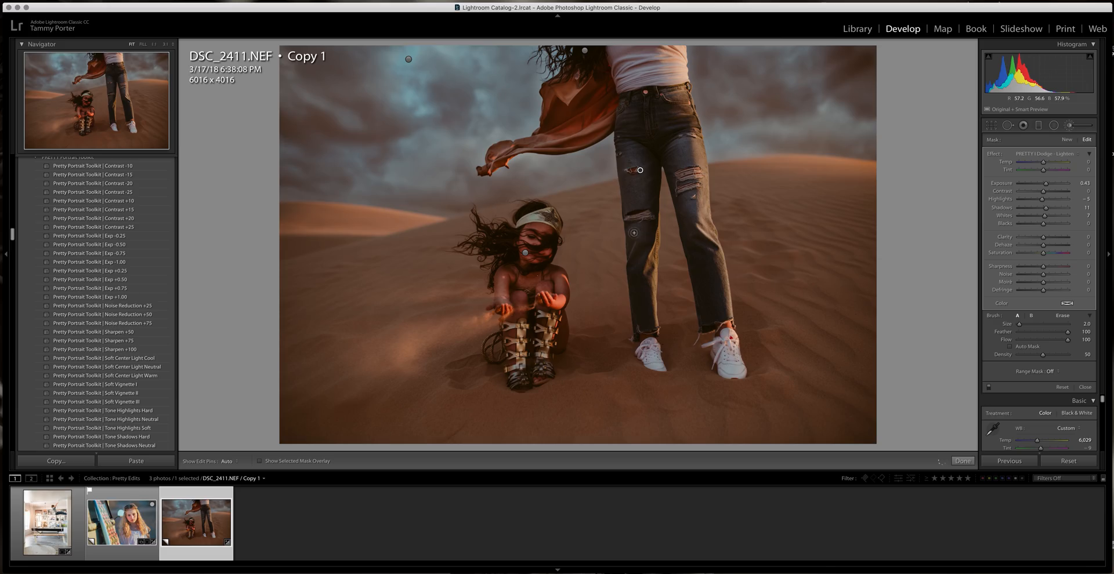
- Continue the Dodge - Lighten strokes below the knee of the jeans and close the adjustment brush
{"action": "left_click", "coordinate": [635, 220]}
{"action": "key", "text": "h"}
{"action": "key", "text": "]"}
{"action": "key", "text": "h"}
{"action": "key", "text": "bracketleft"}
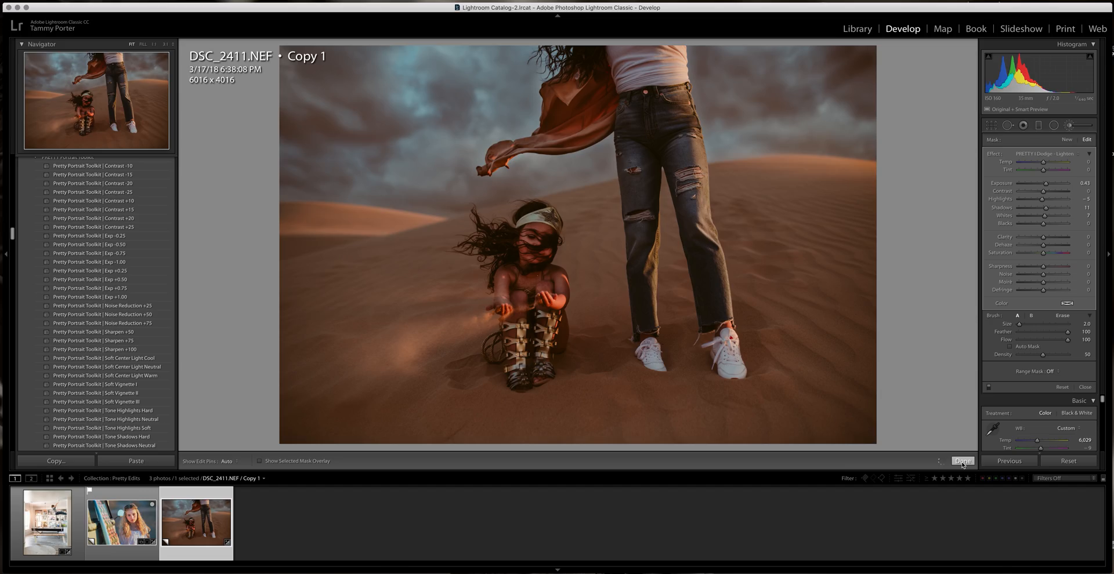
{"action": "left_click", "coordinate": [962, 463]}
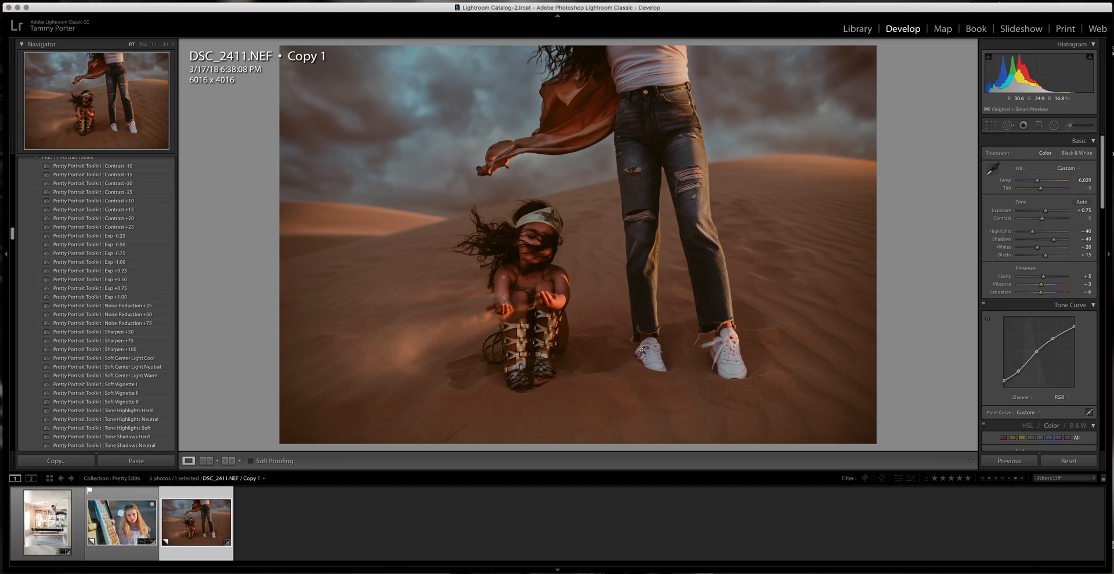